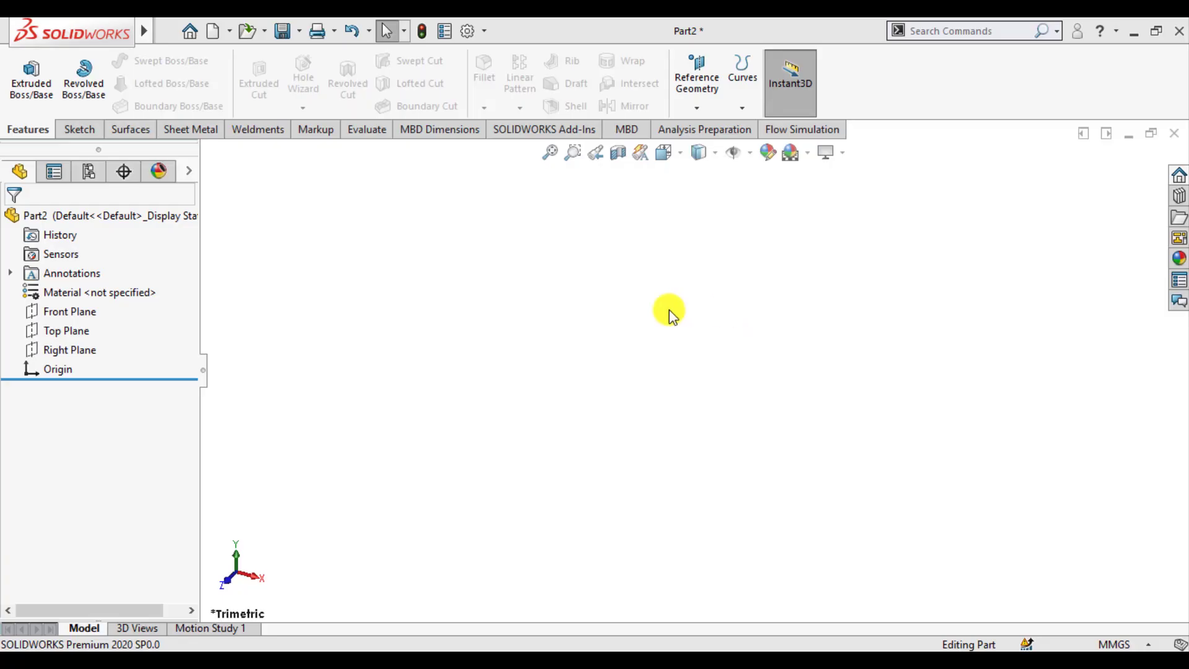
Step: Sketch on the Front Plane a horizontal line from the origin and a vertical line rising from its end
left_click(77, 311)
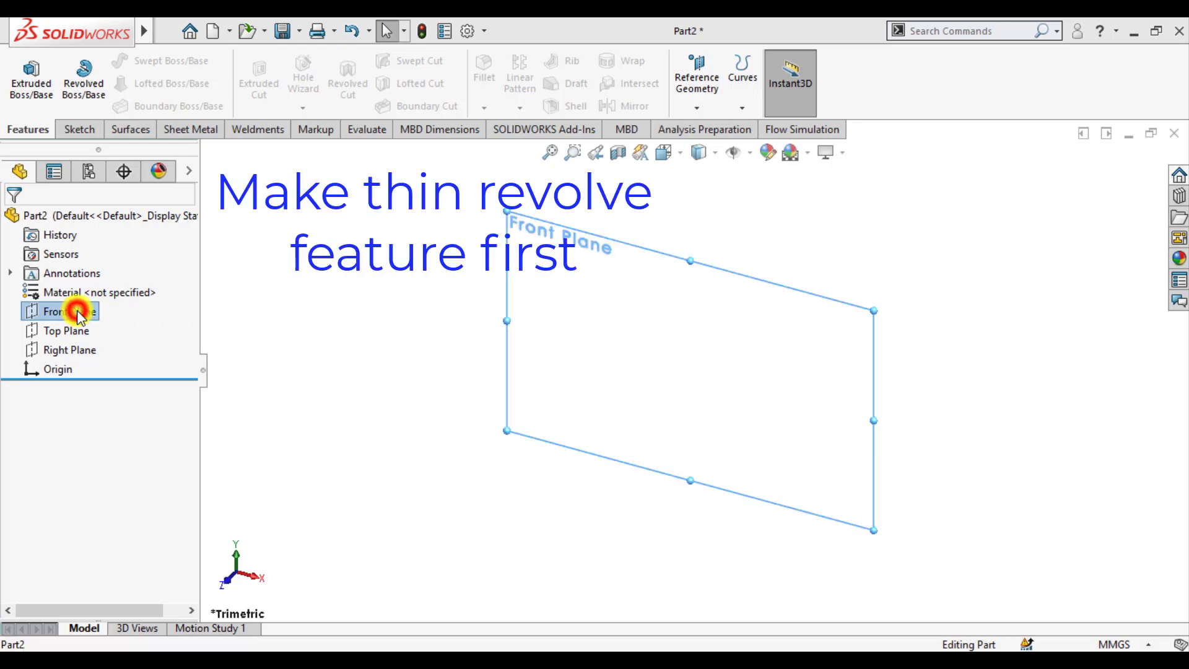
left_click(92, 285)
left_click(331, 328)
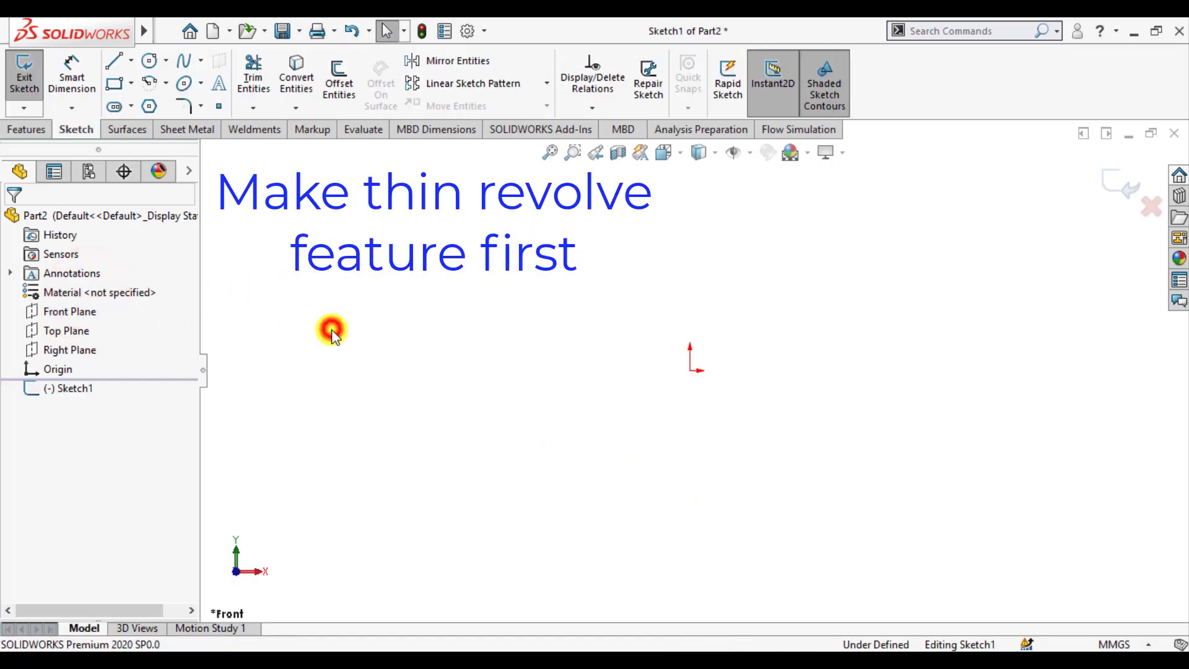
left_click(114, 63)
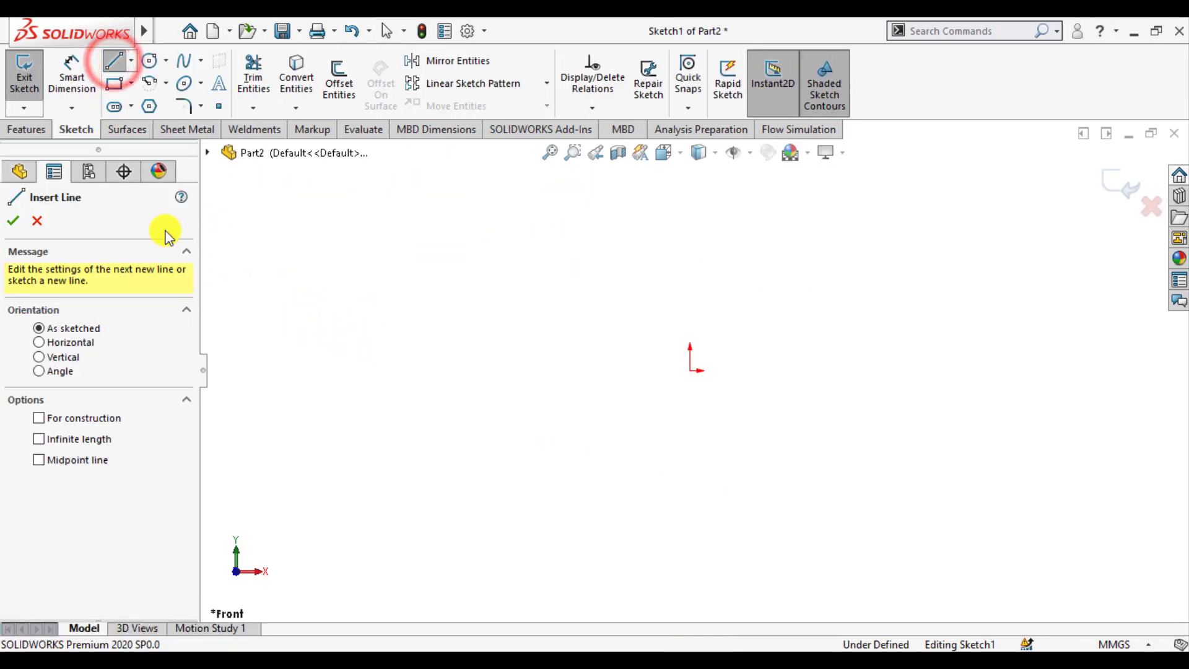
left_click(693, 371)
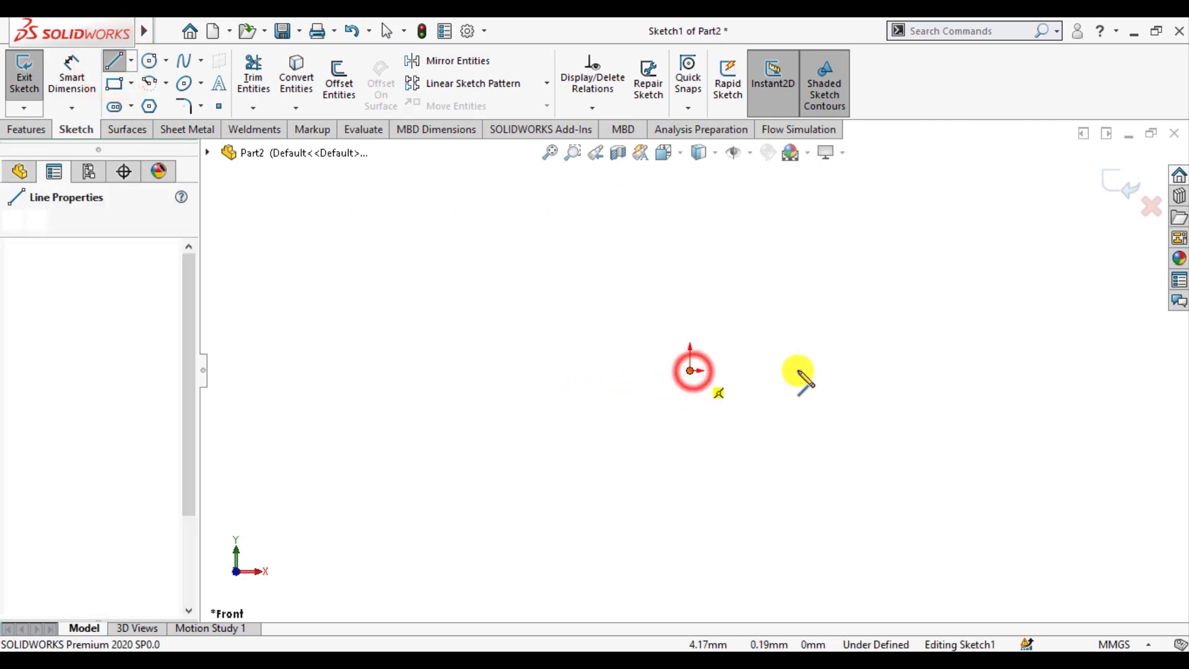
left_click(850, 370)
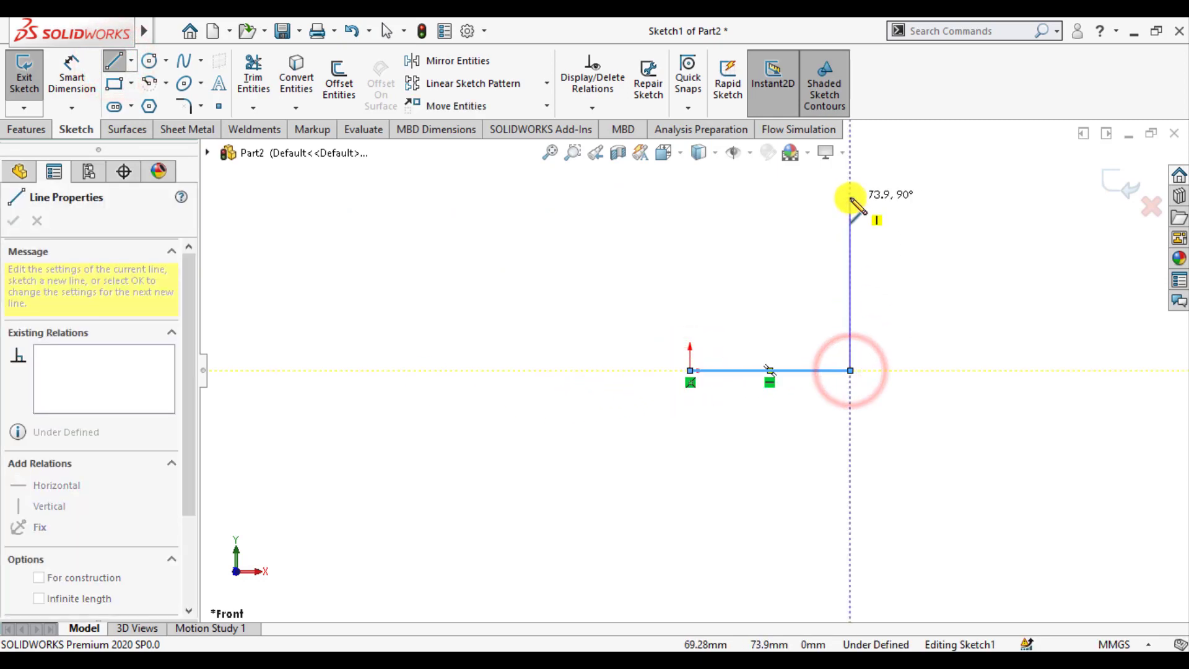
left_click(850, 197)
key("Escape")
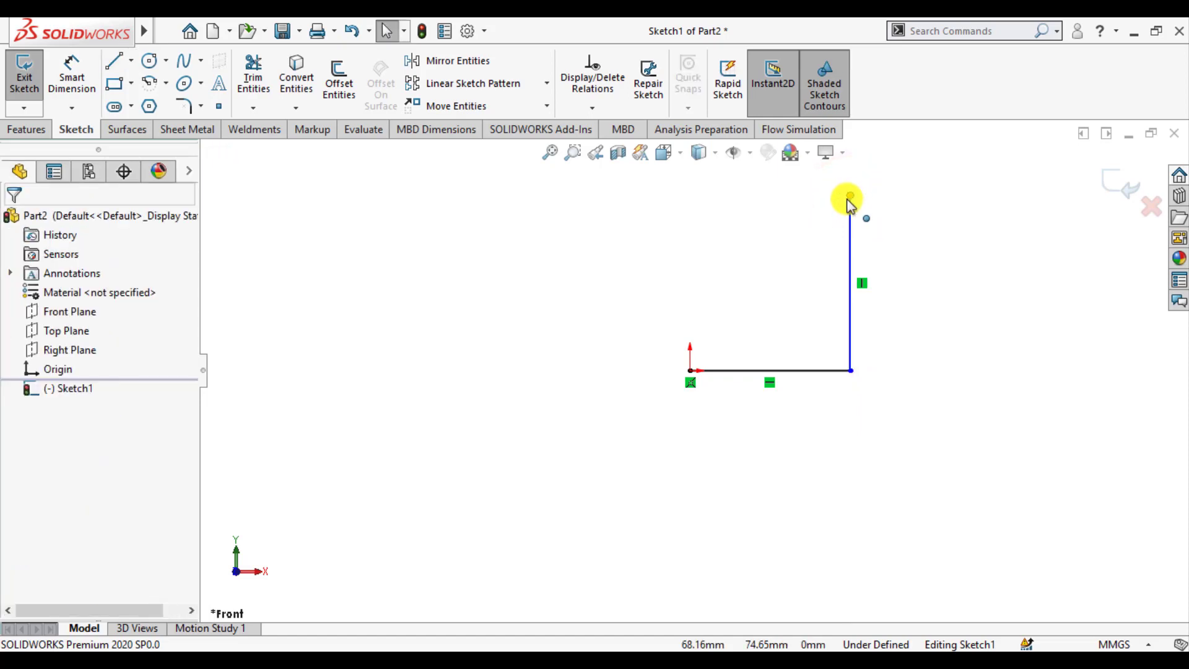
Step: Dimension the bottom line to 50 mm and the vertical line to 100 mm
left_click(73, 71)
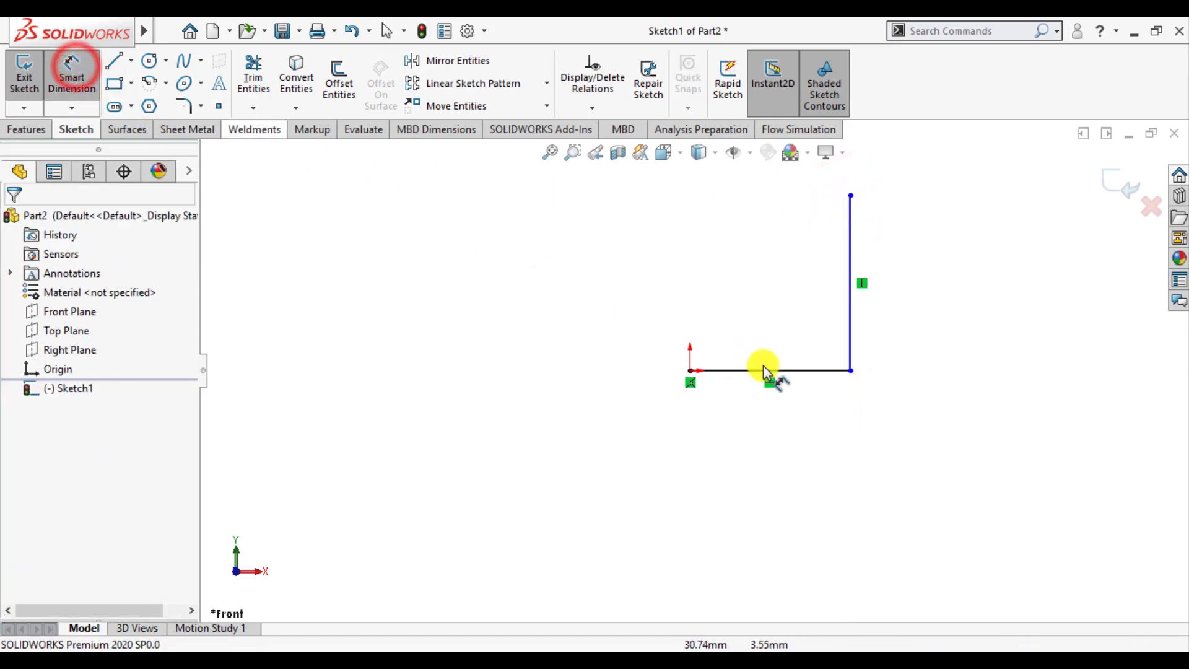
left_click(757, 371)
left_click(757, 437)
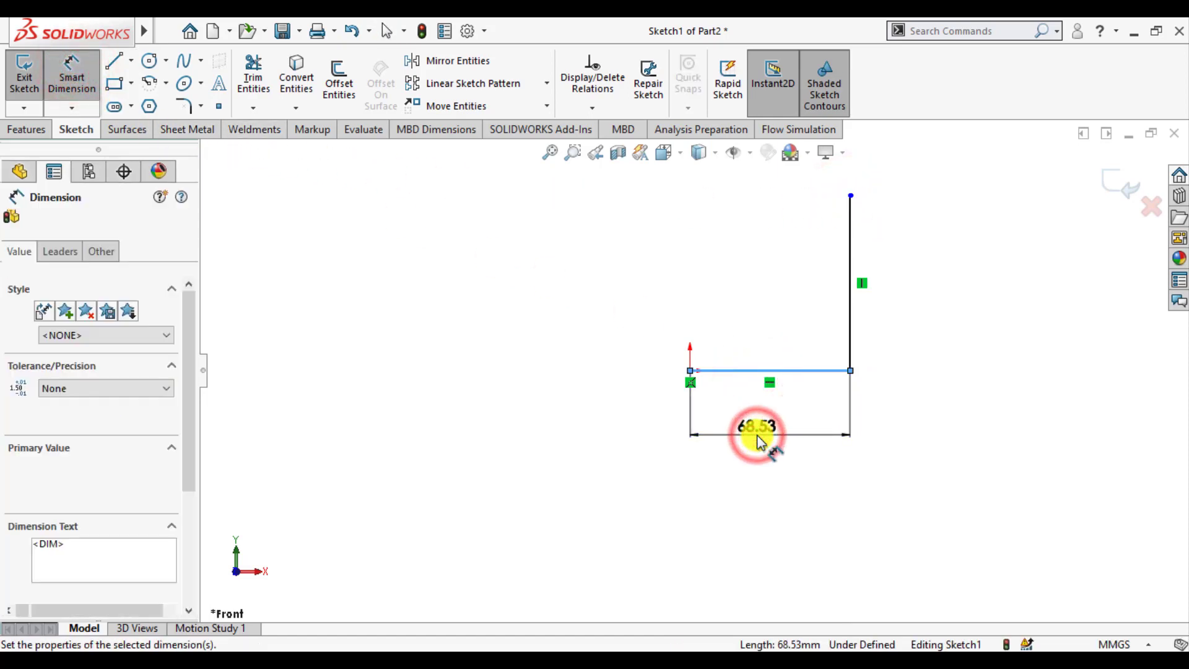
type("50")
key("Return")
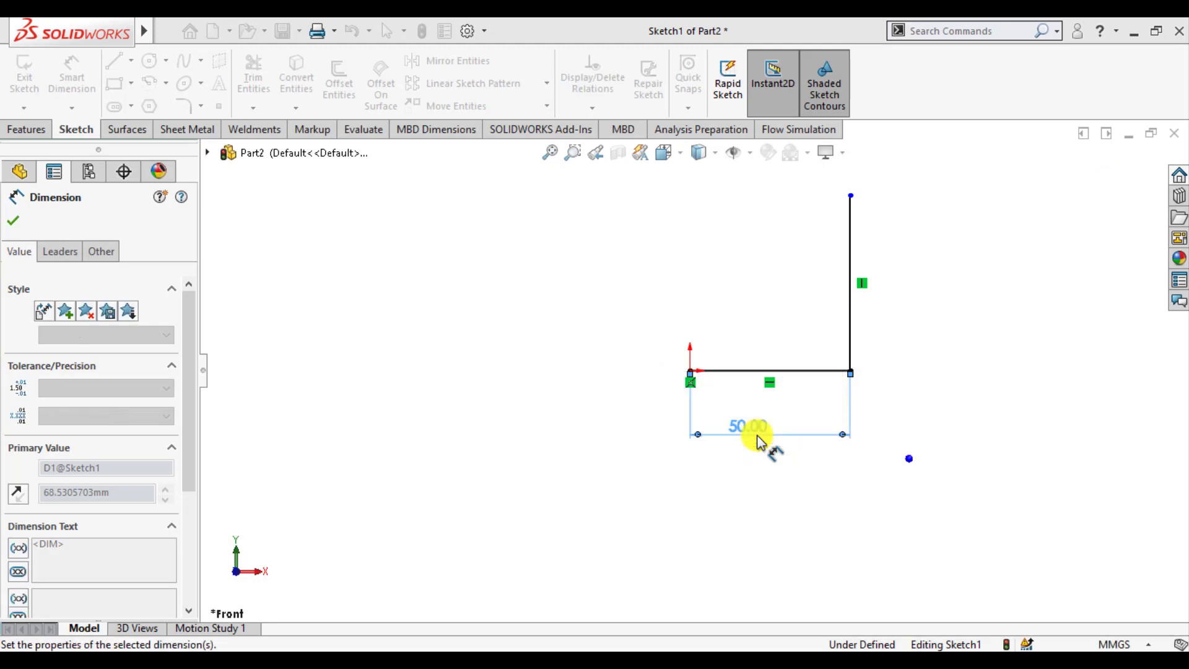
left_click(849, 326)
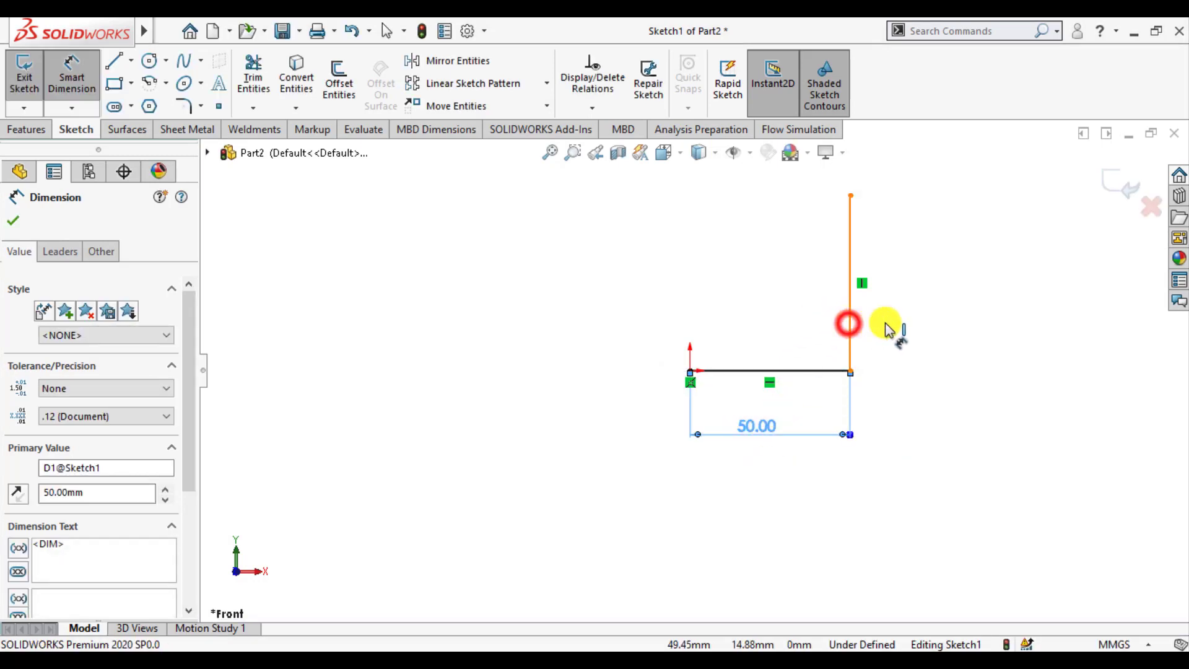
left_click(921, 315)
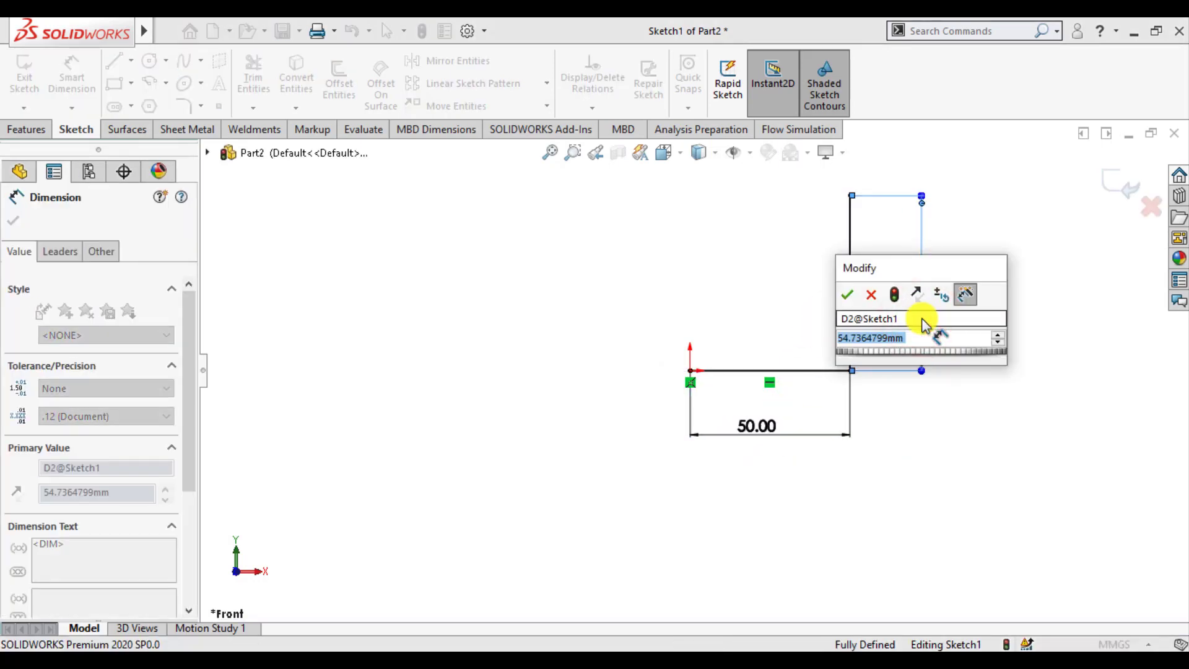
type("100")
key("Return")
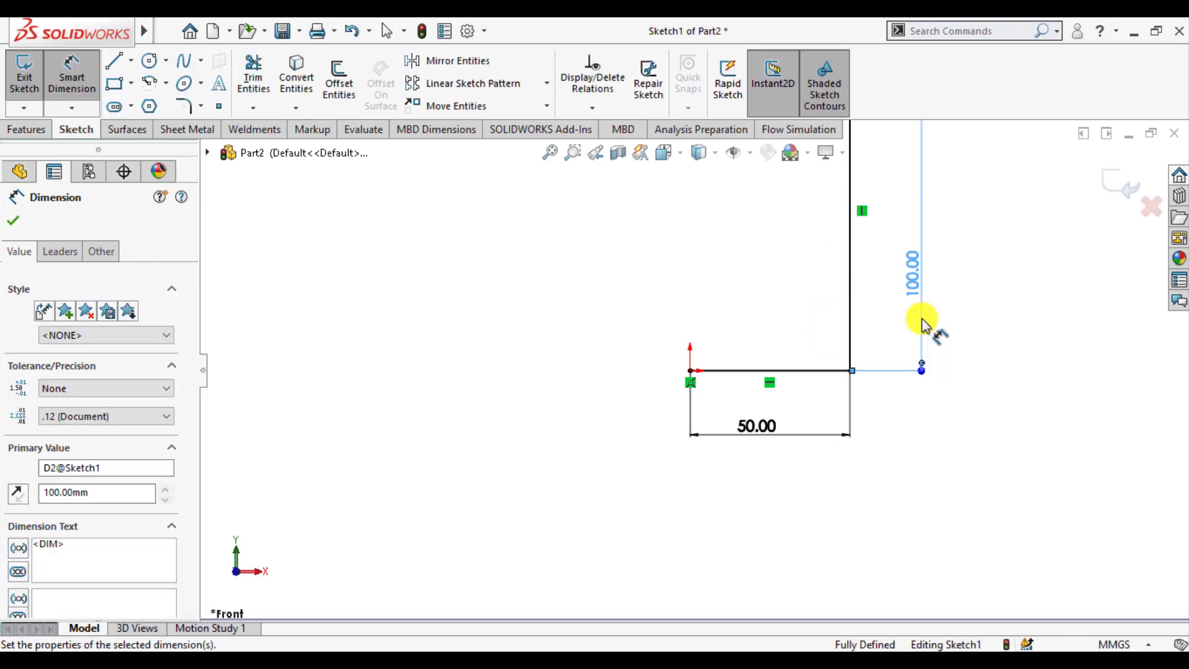
scroll(694, 375, "up", 3)
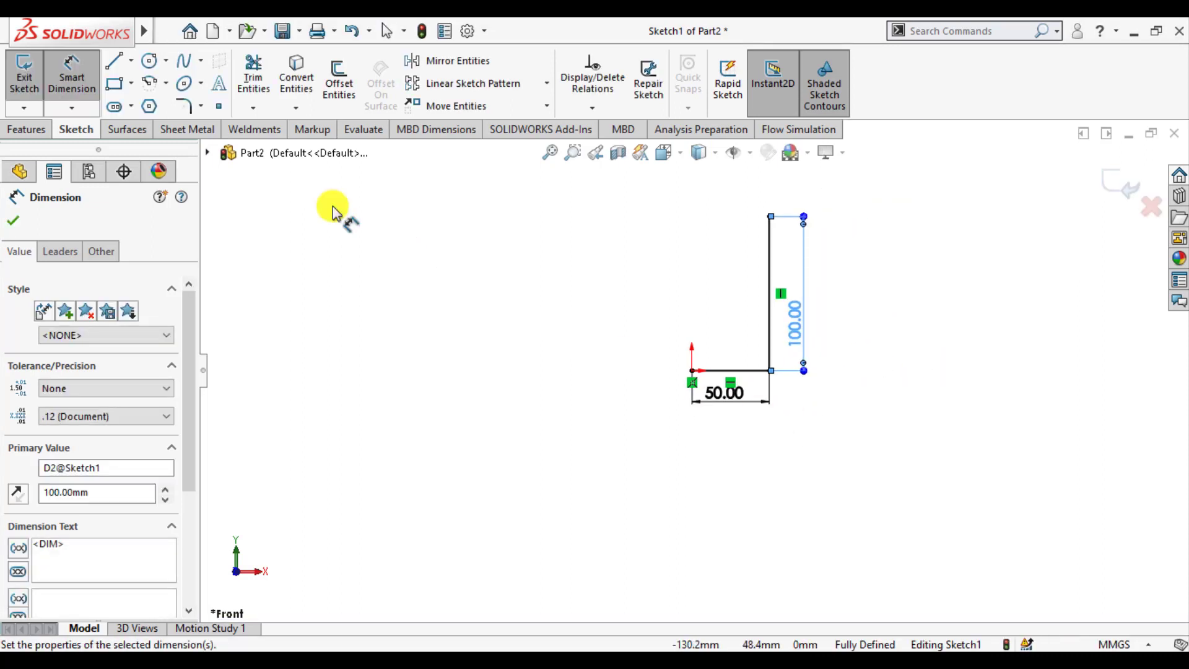
left_click(13, 221)
Step: Draw a vertical construction centerline up from the origin
left_click(131, 60)
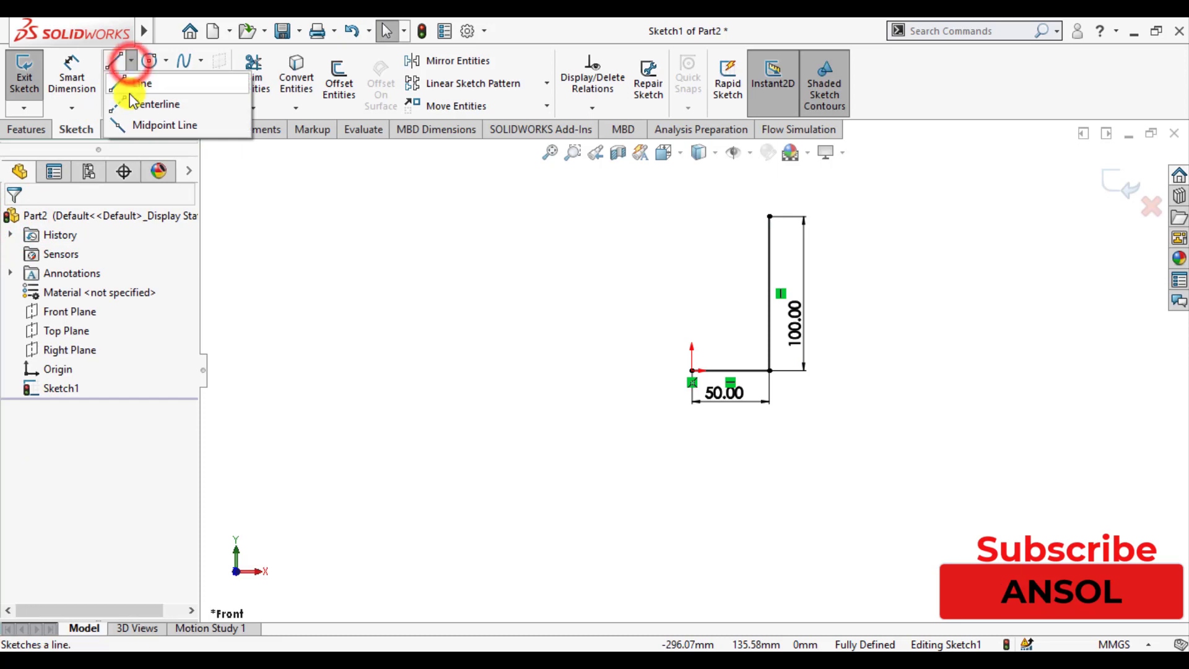
left_click(133, 104)
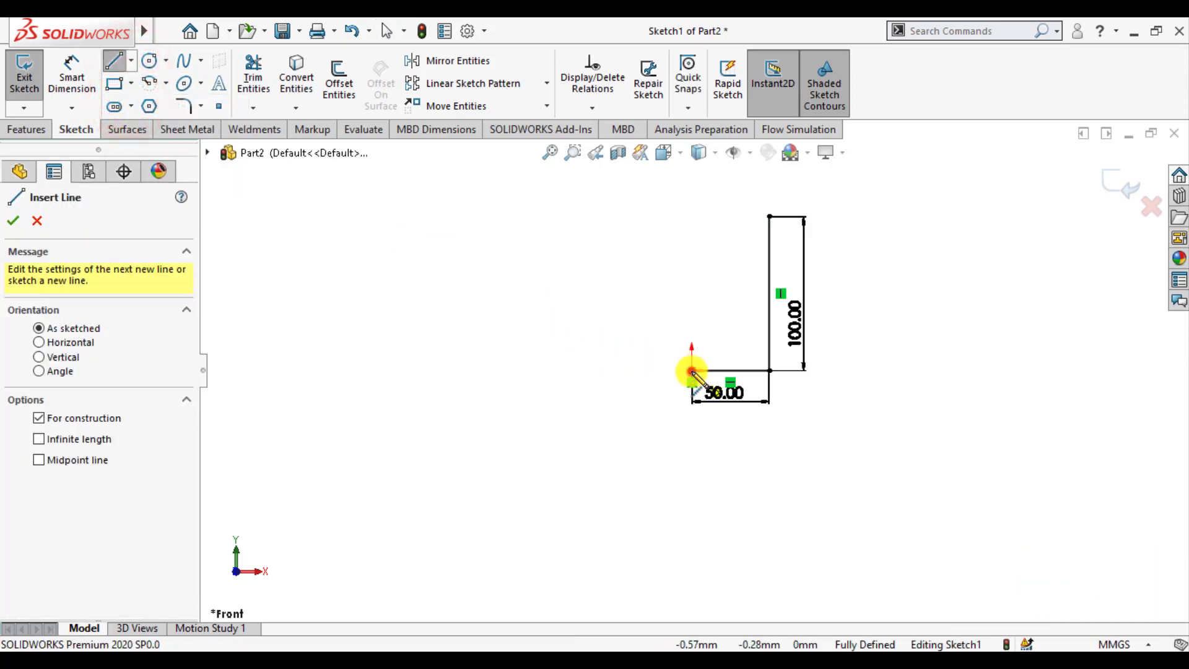
left_click(691, 370)
left_click(691, 216)
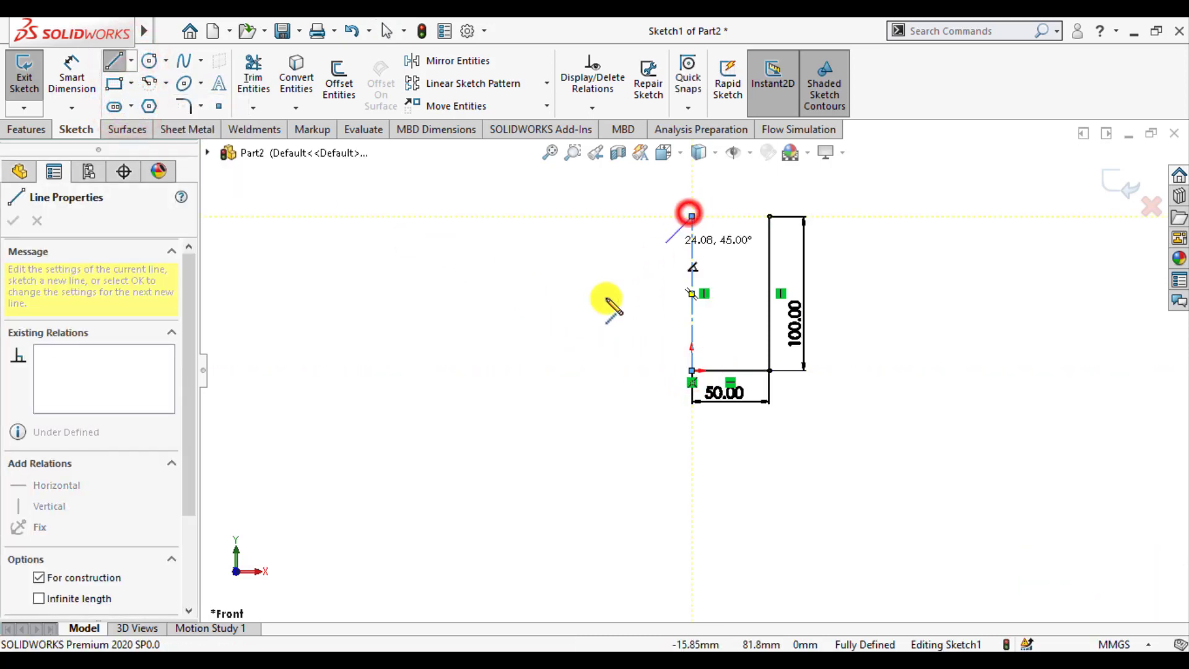
double_click(527, 326)
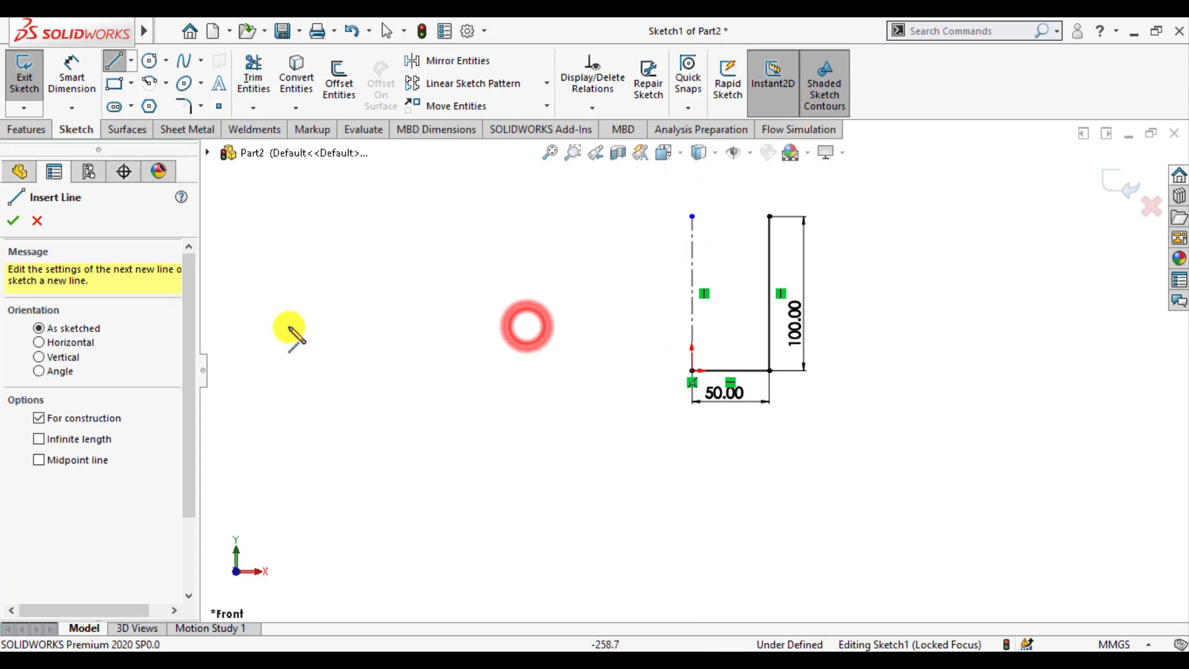
Step: Round the bottom-right corner with a 5 mm sketch fillet and exit the sketch
left_click(184, 106)
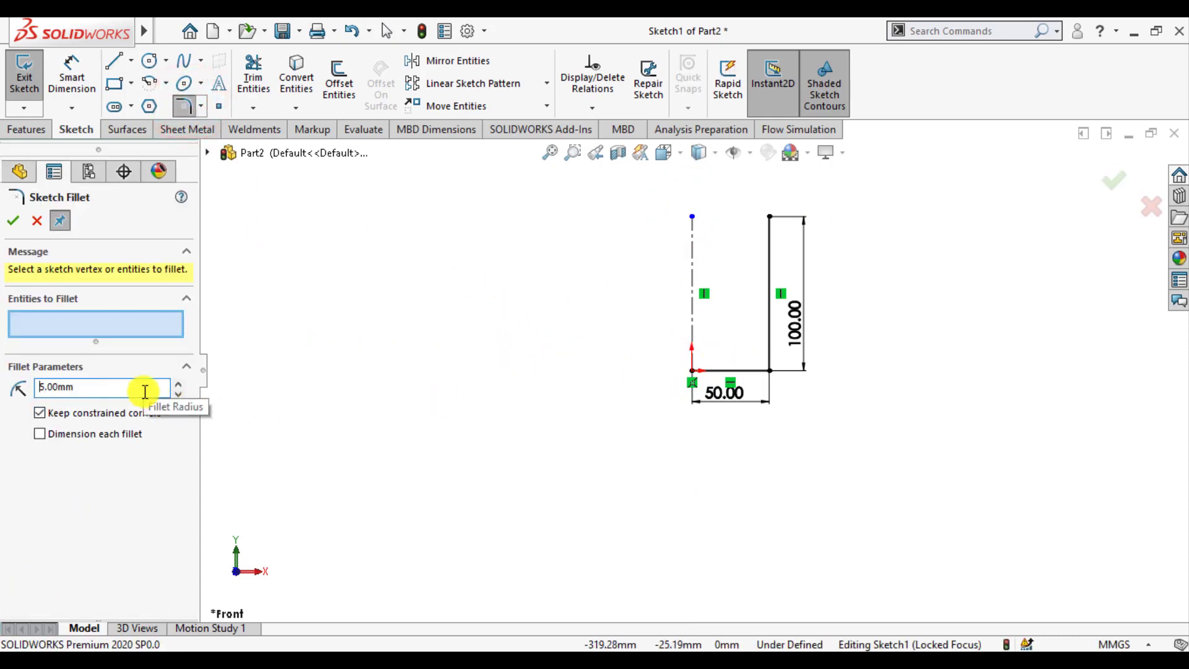
left_click(750, 372)
left_click(768, 340)
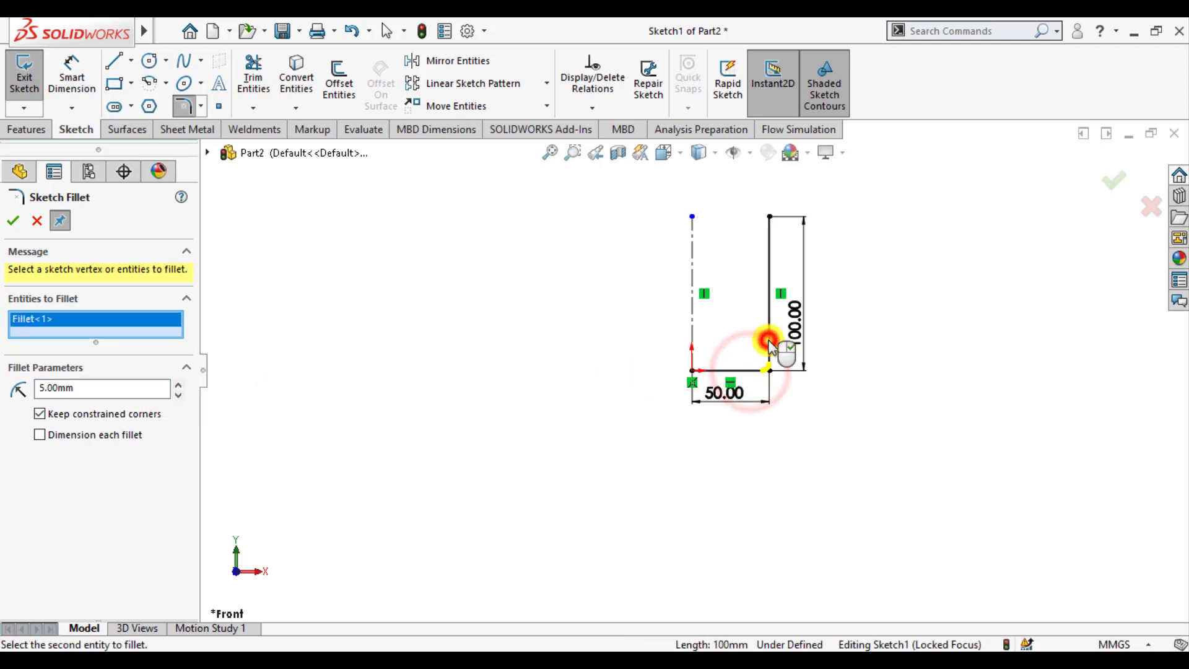
left_click(13, 220)
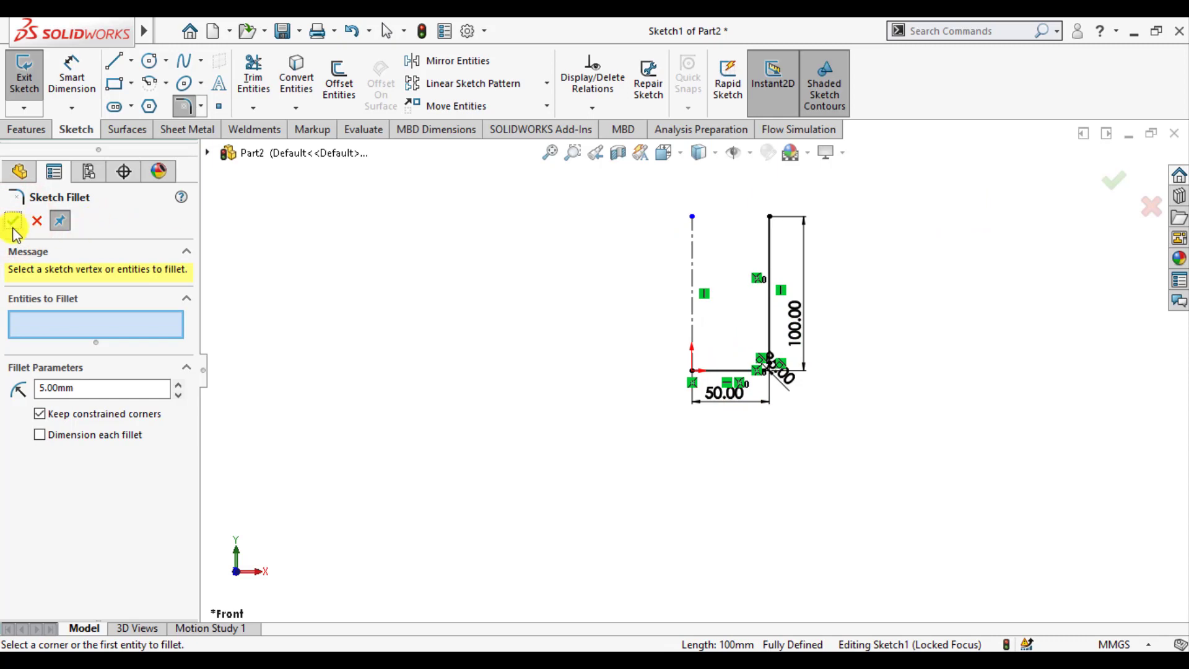
left_click(1114, 181)
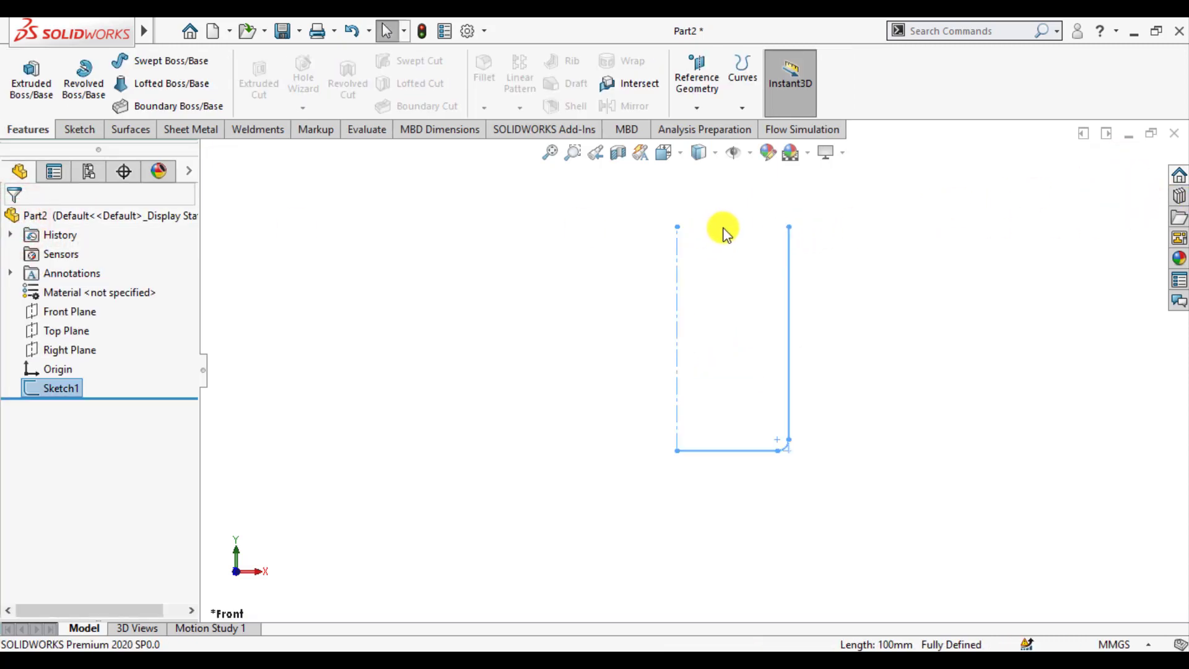
Step: Revolve the open profile 360° about the centerline as a 5 mm thin feature
left_click(87, 87)
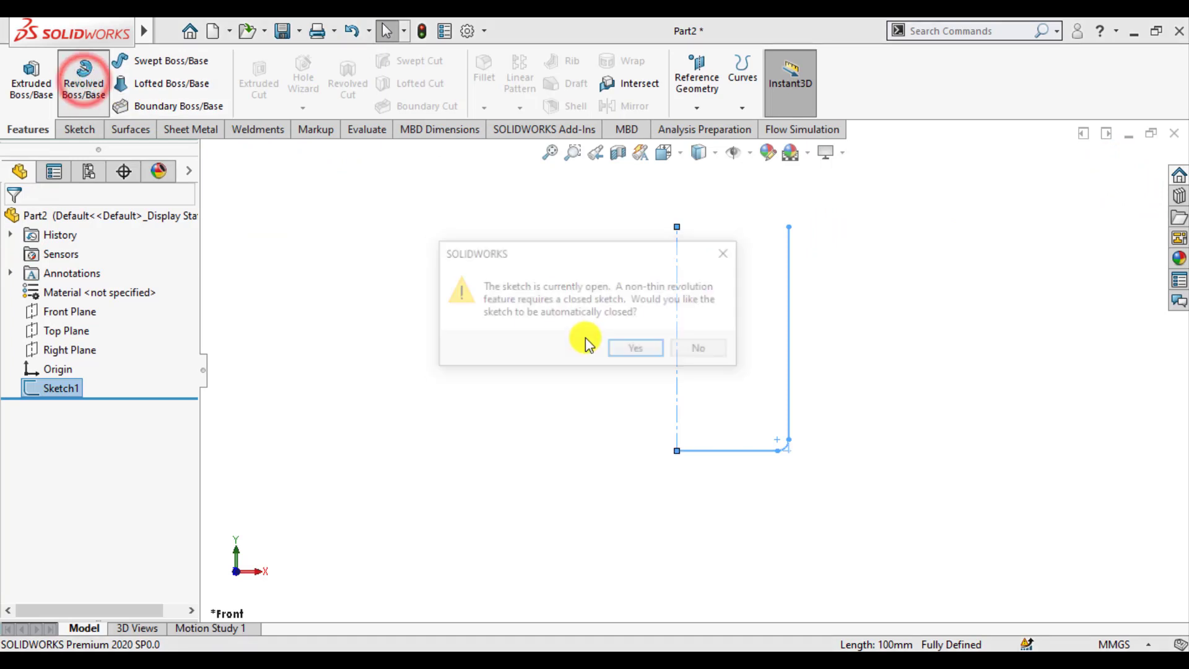
left_click(697, 351)
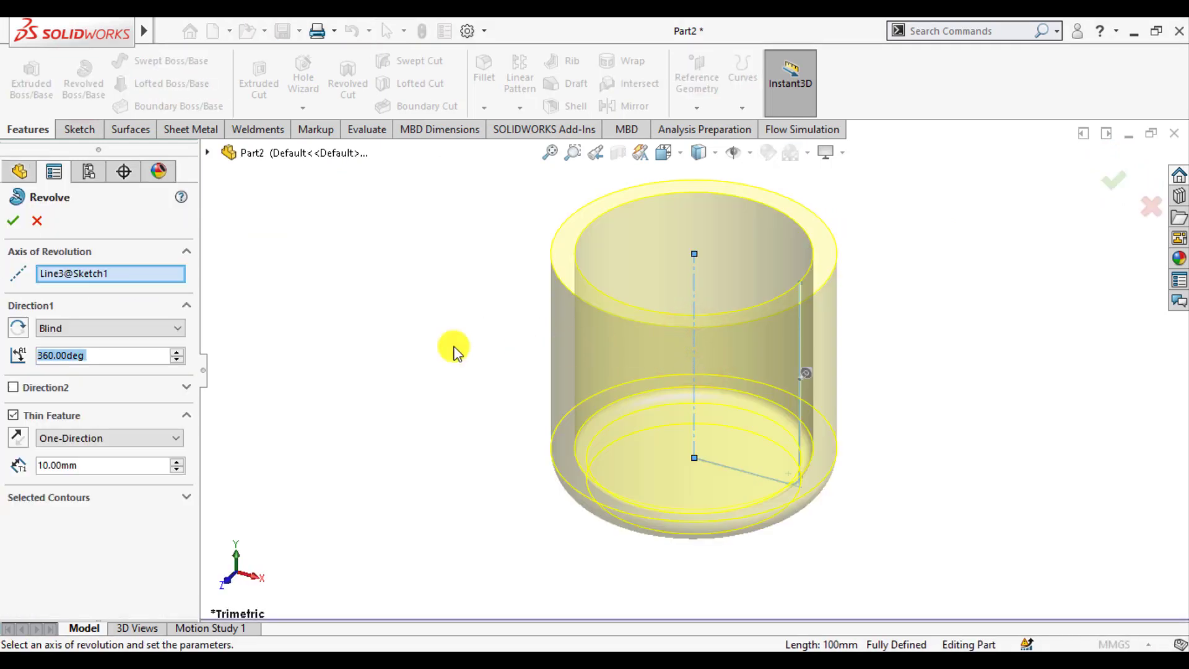
left_click(107, 466)
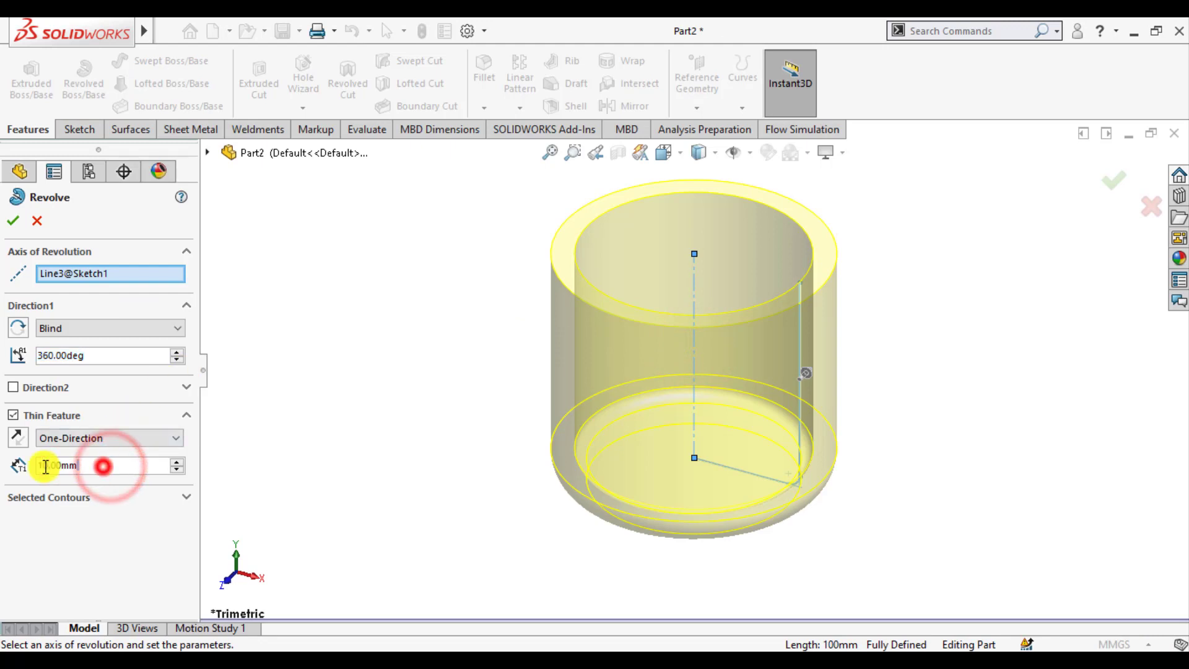
type("5")
key("Return")
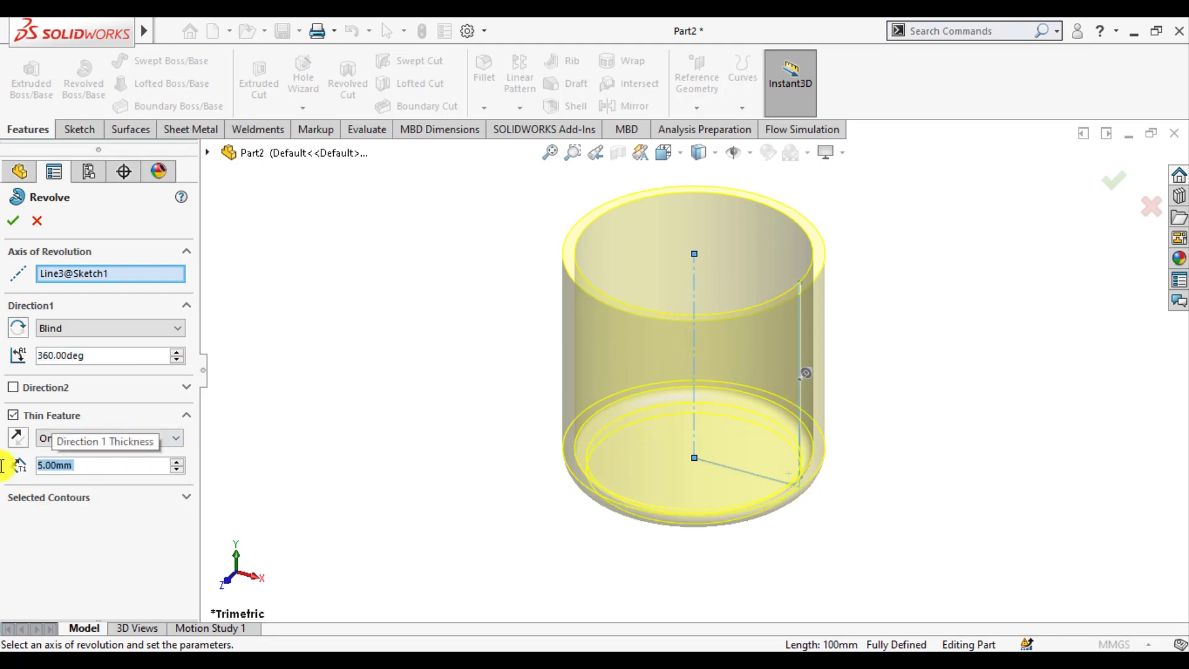
left_click(10, 222)
left_click(371, 358)
scroll(557, 368, "up", 2)
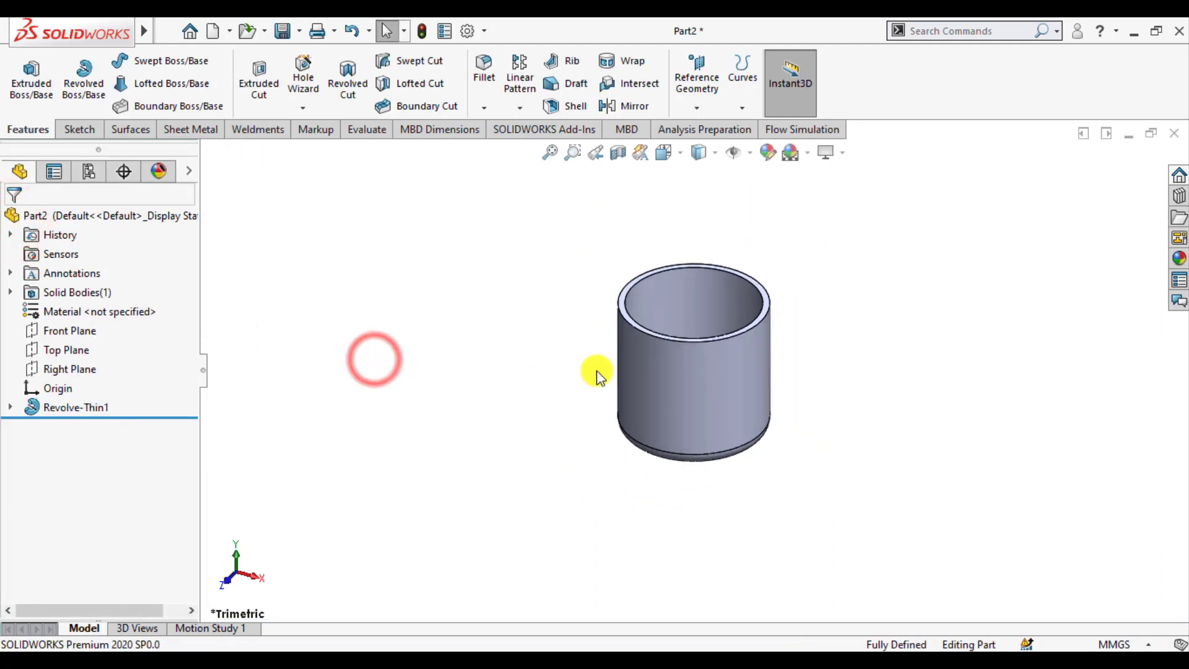
scroll(626, 370, "down", 1)
Step: Start a new Front Plane sketch with a vertical centerline from the origin to the cup's top edge
mouse_move(627, 370)
middle_mouse_down()
mouse_move(626, 277)
mouse_move(610, 374)
middle_mouse_up()
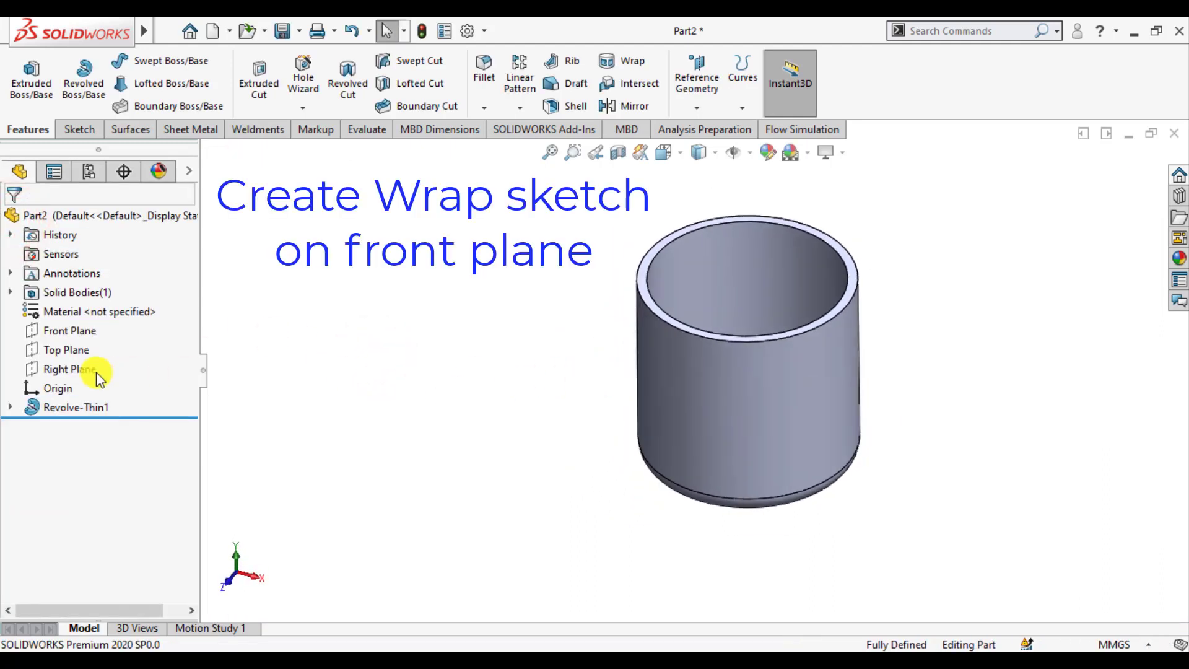
left_click(55, 334)
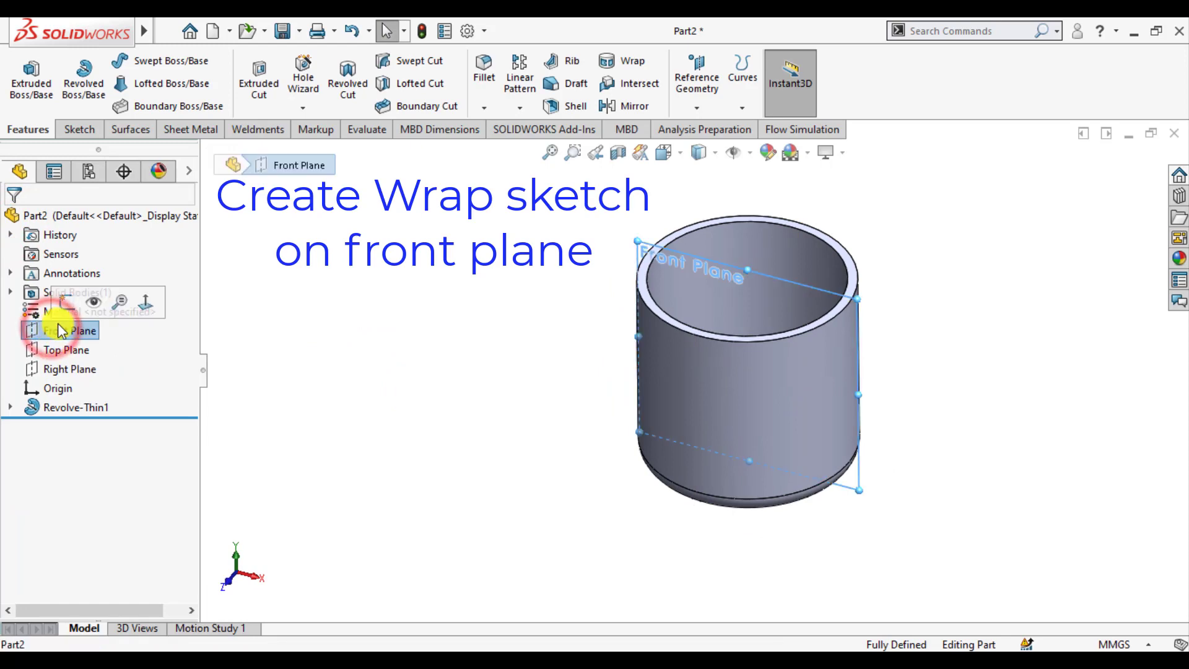
left_click(67, 302)
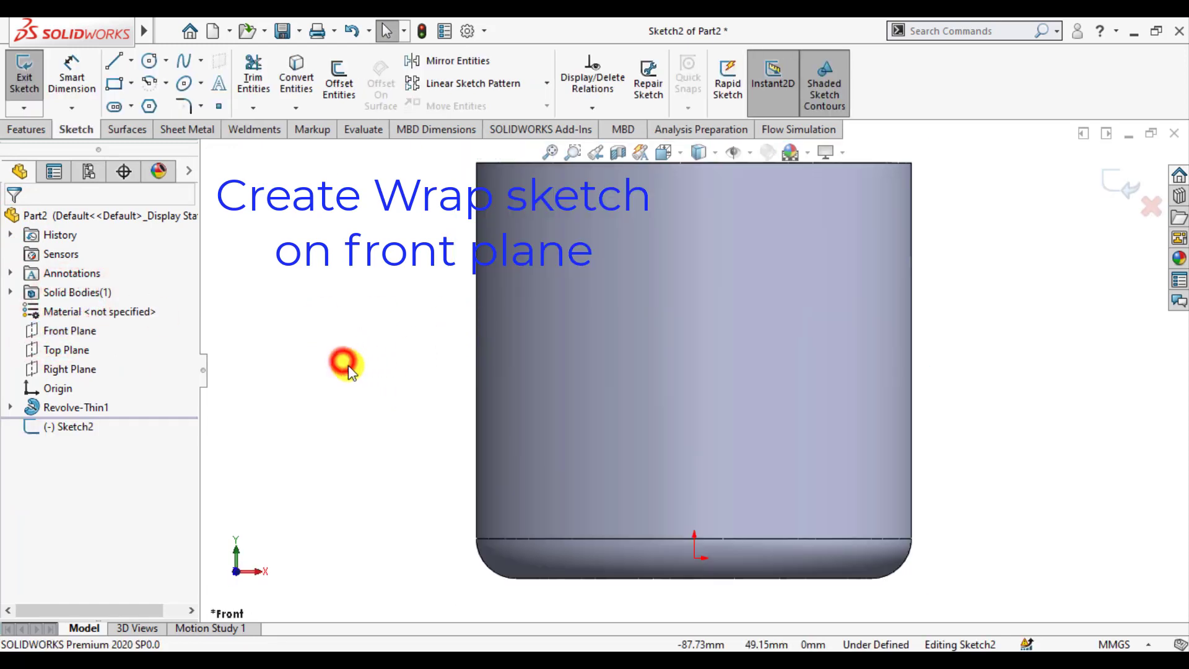
left_click(132, 60)
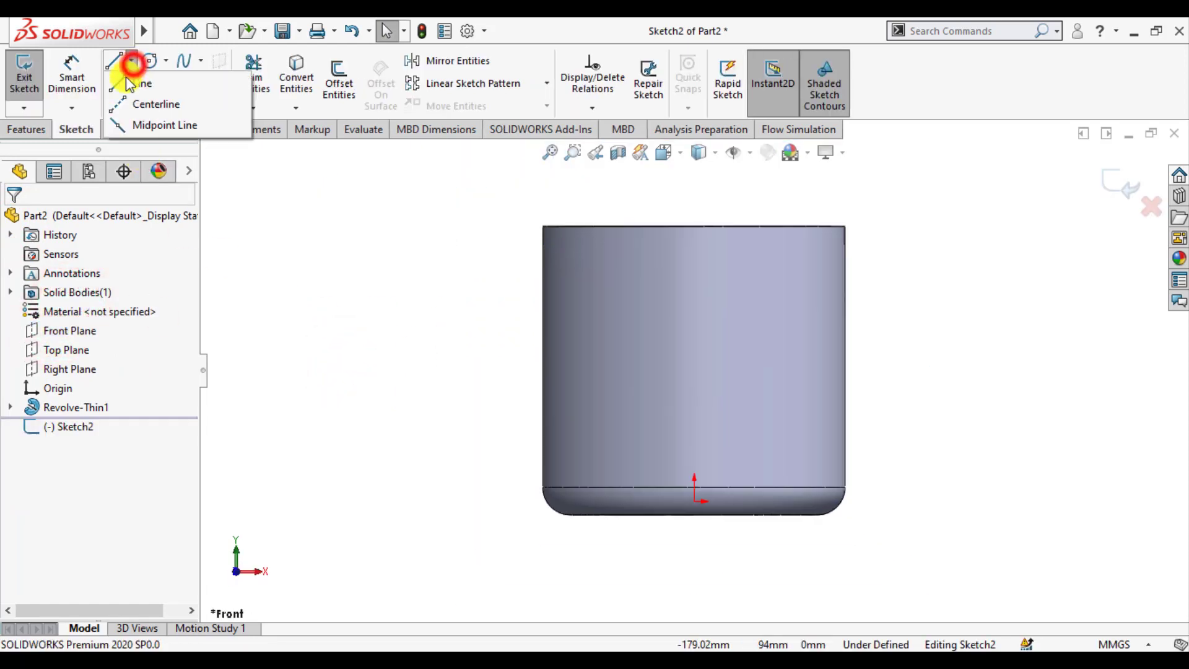
left_click(144, 101)
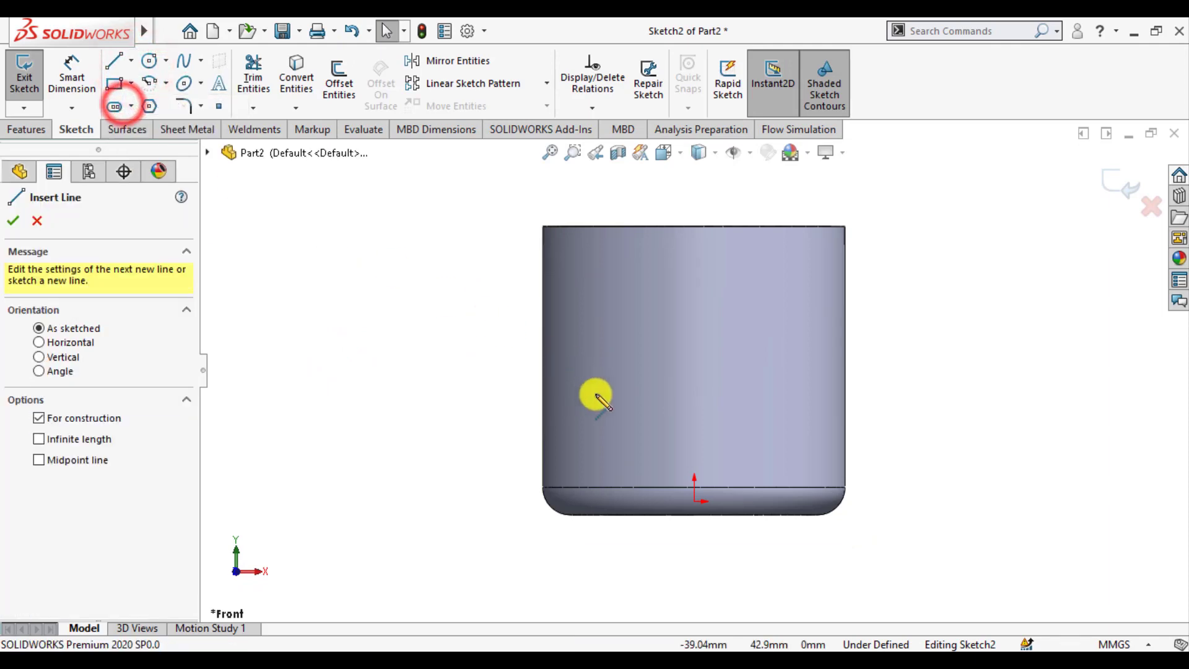
left_click(693, 502)
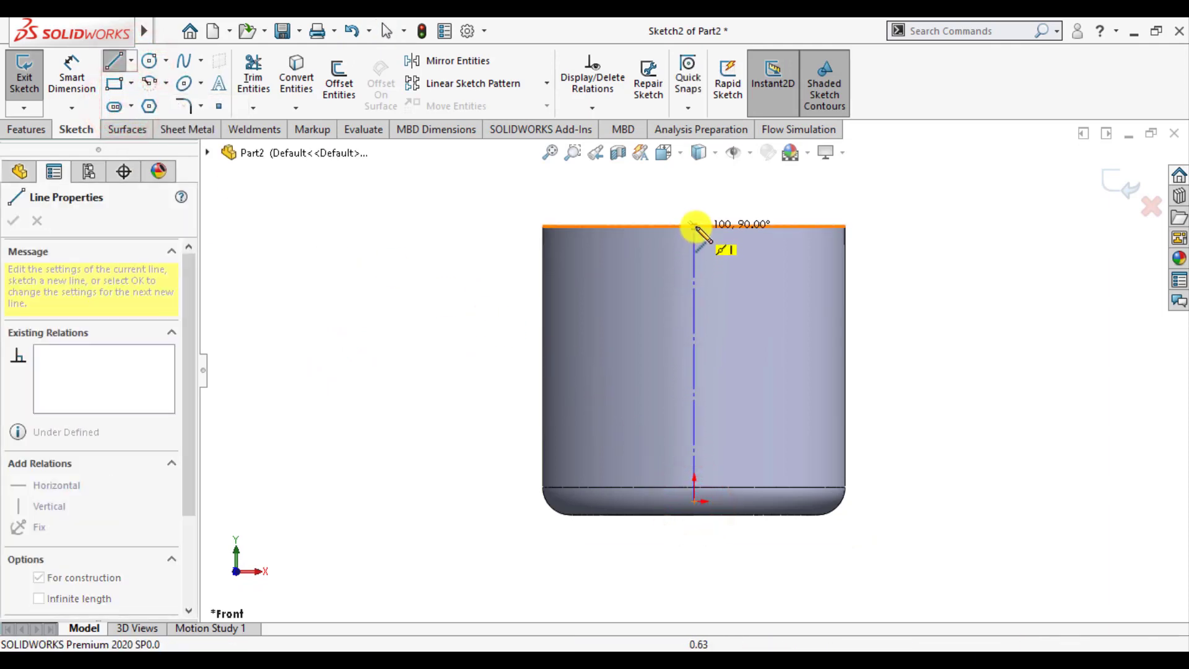
left_click(693, 226)
left_click(456, 322)
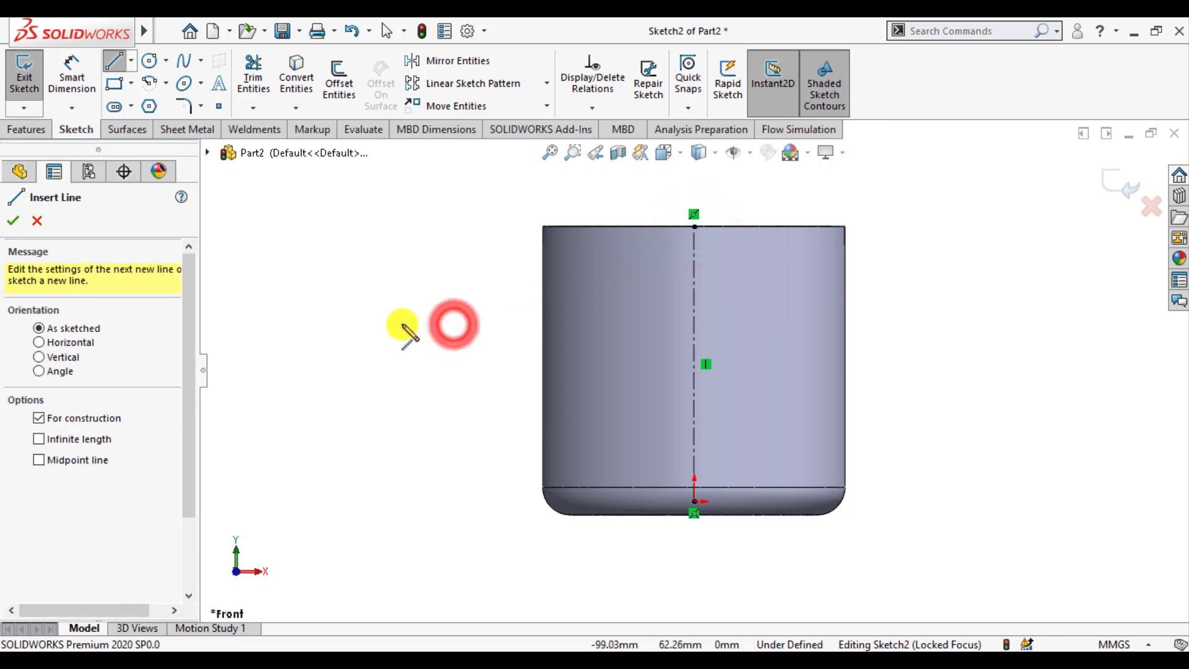
Step: Draw a slanted construction line down-left from the centerline's top end
left_click(694, 225)
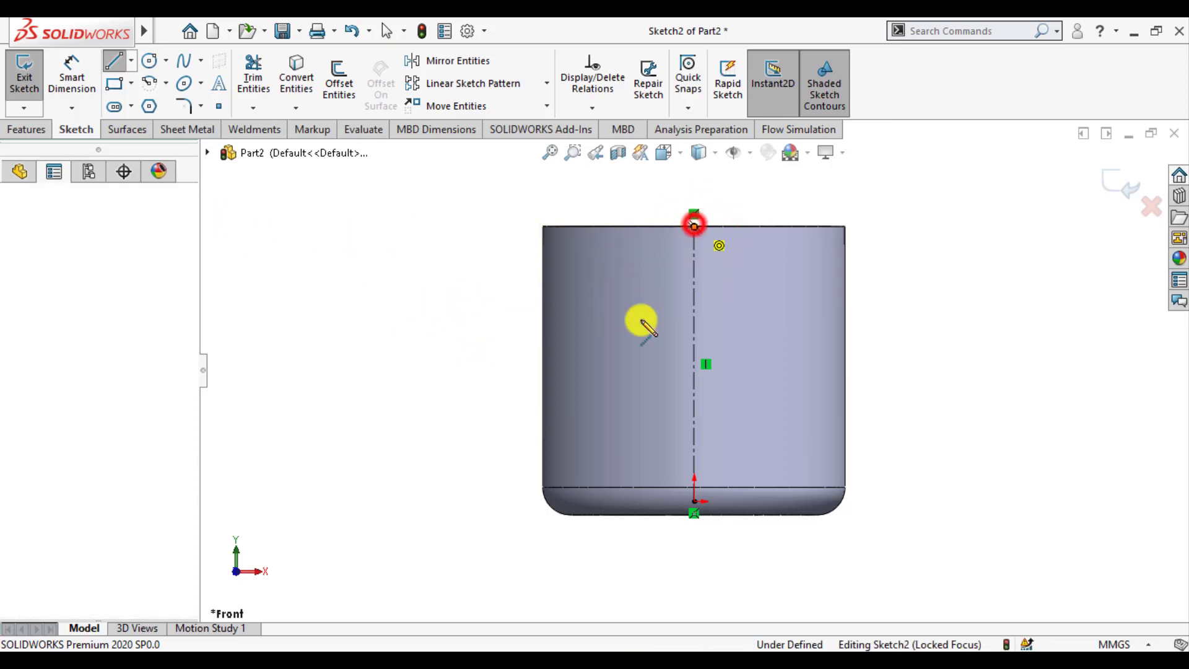
left_click(476, 520)
left_click(400, 473)
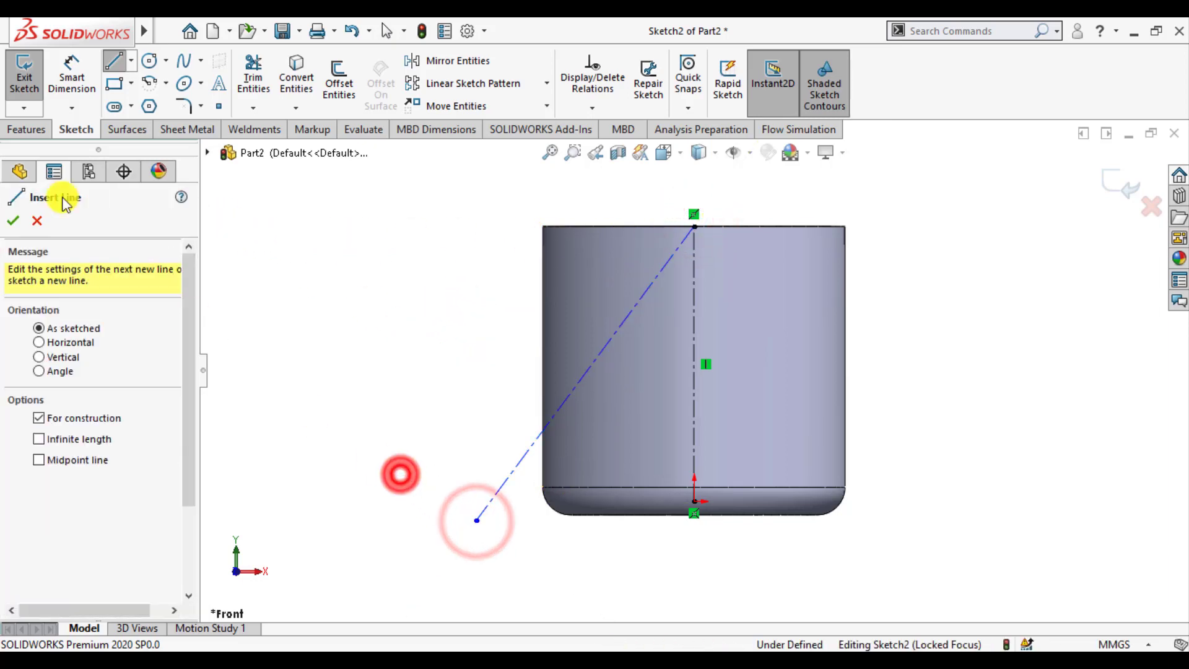
left_click(71, 68)
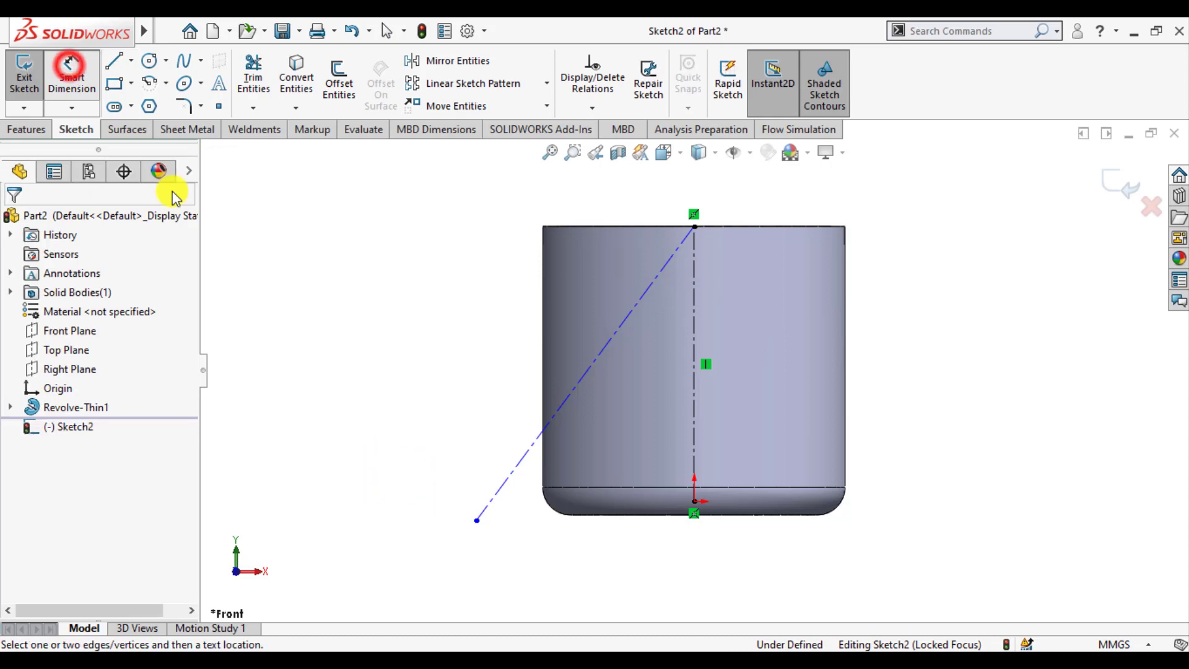
Step: Set the slanted construction line at 30° from the vertical centerline
left_click(502, 481)
left_click(694, 440)
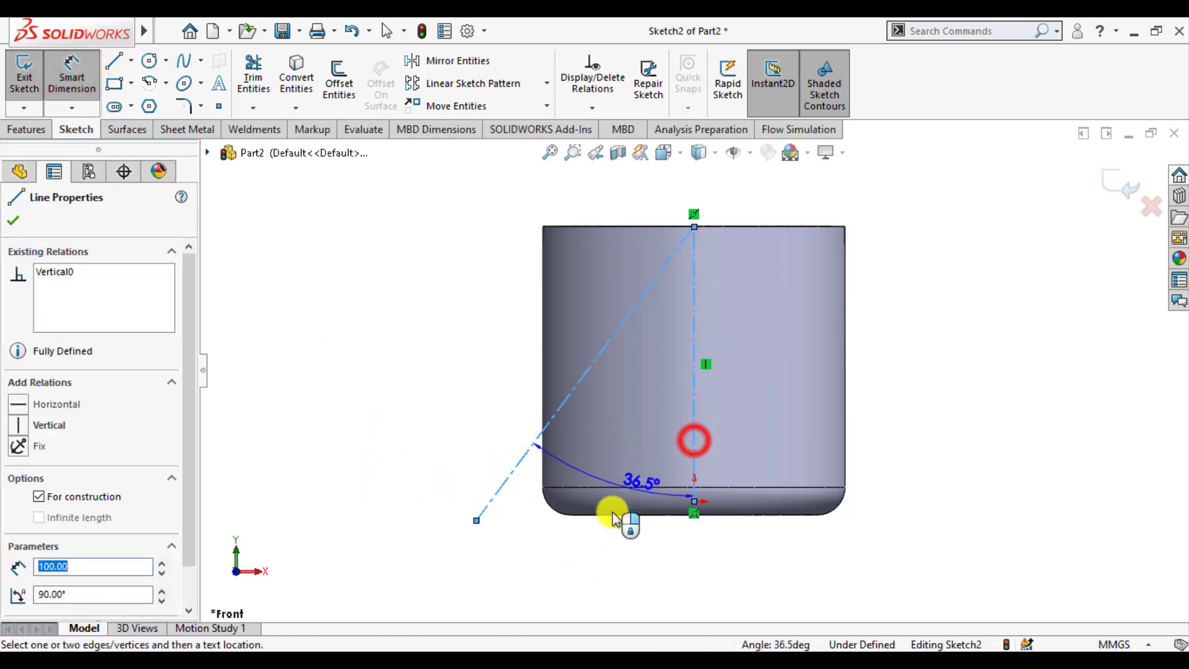
left_click(555, 559)
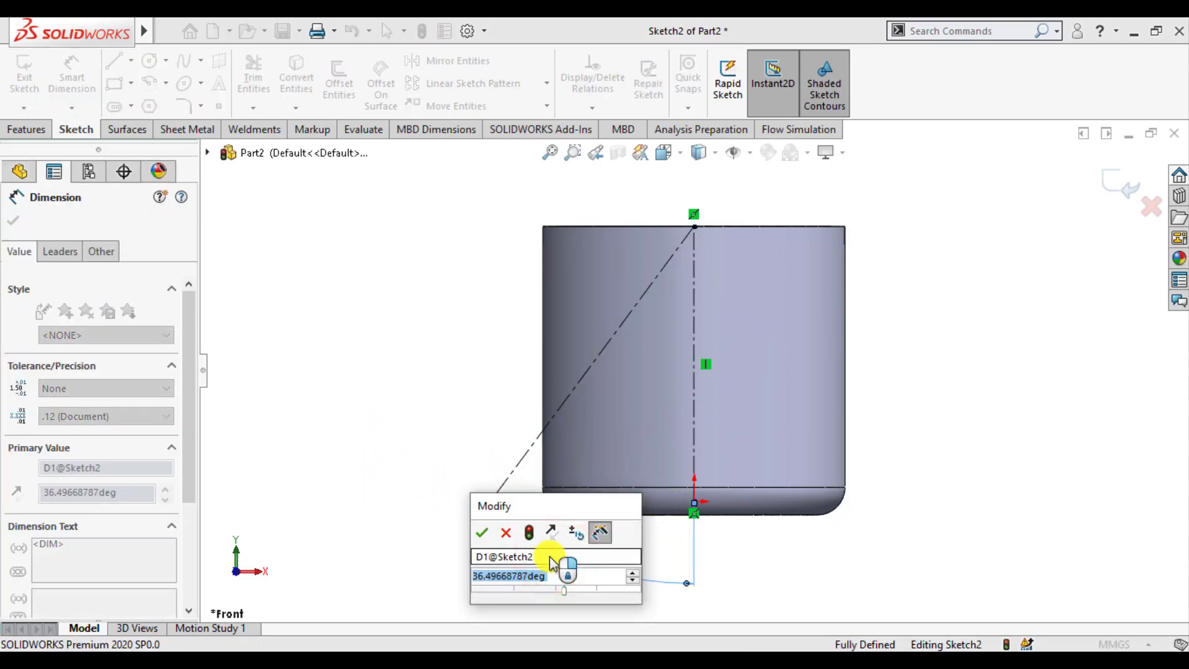
type("3")
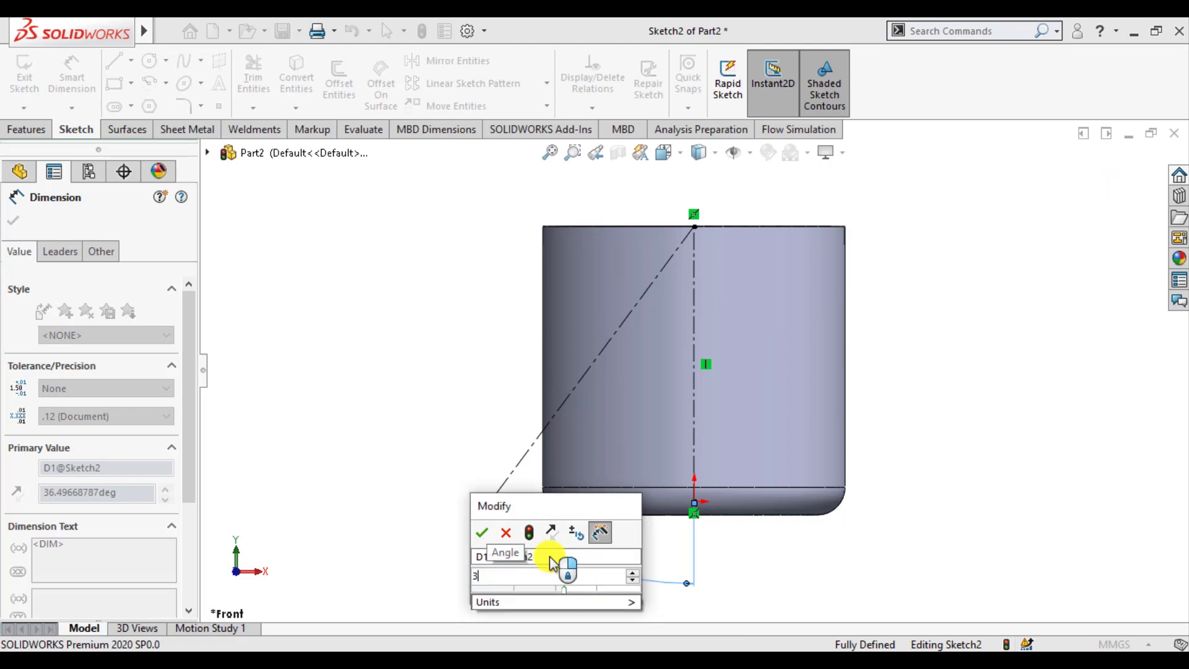
type("0")
key("Return")
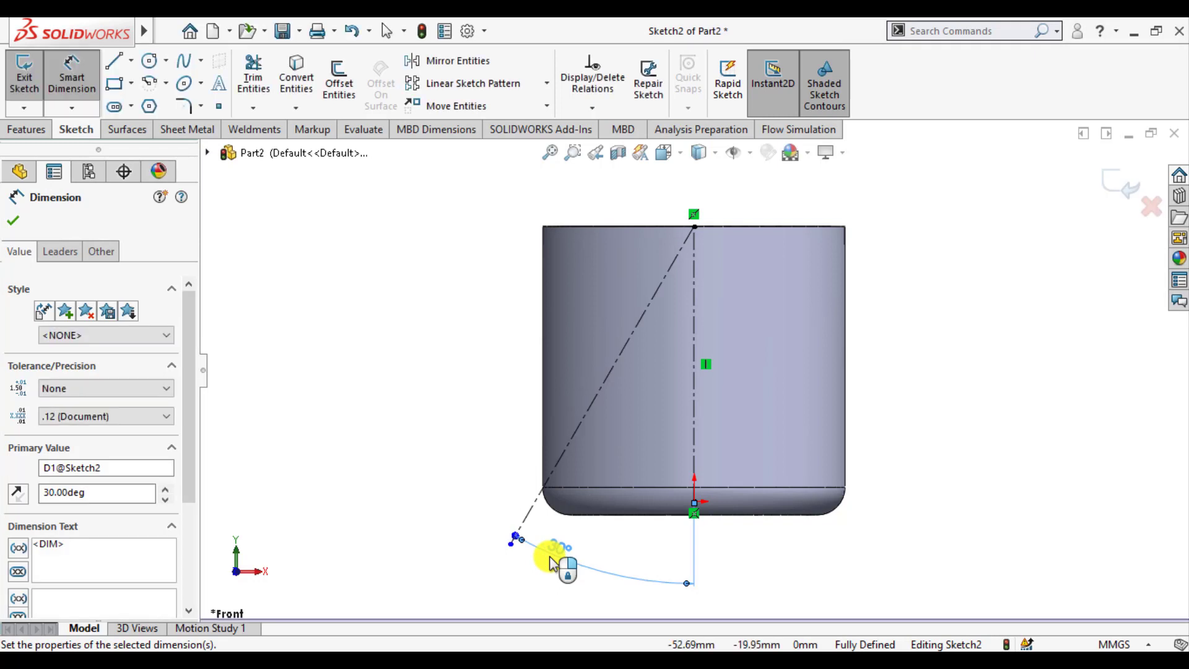
left_click(14, 221)
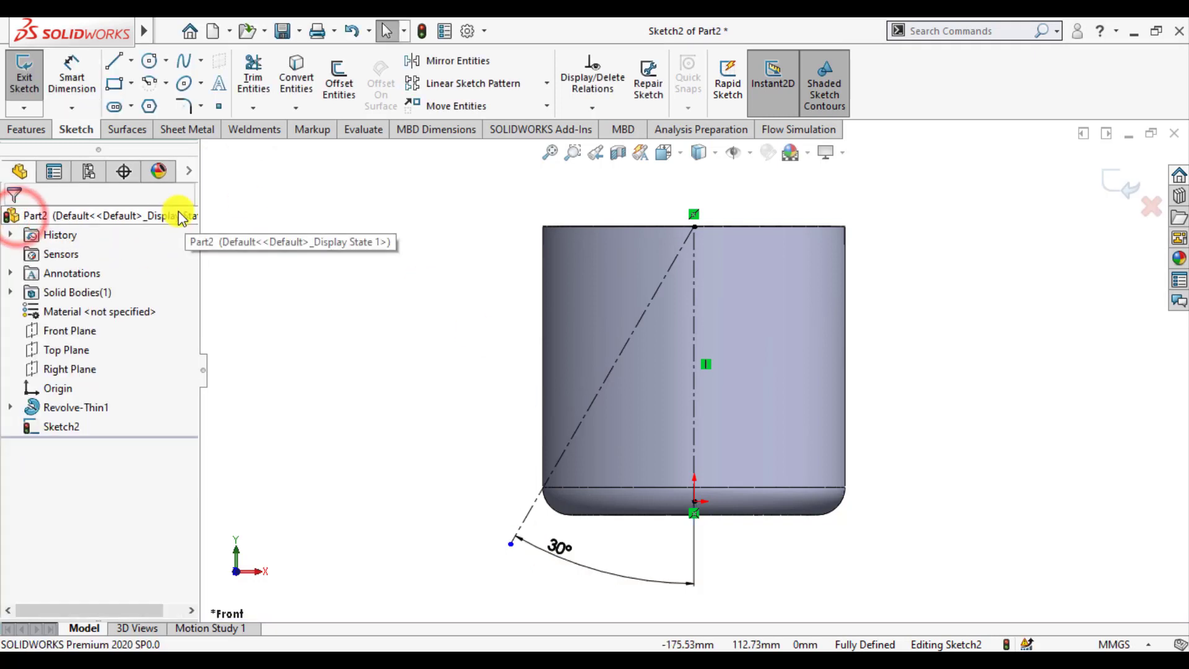
Step: Draw a three-point arc between two points on the slanted line, bowing to the left
left_click(153, 88)
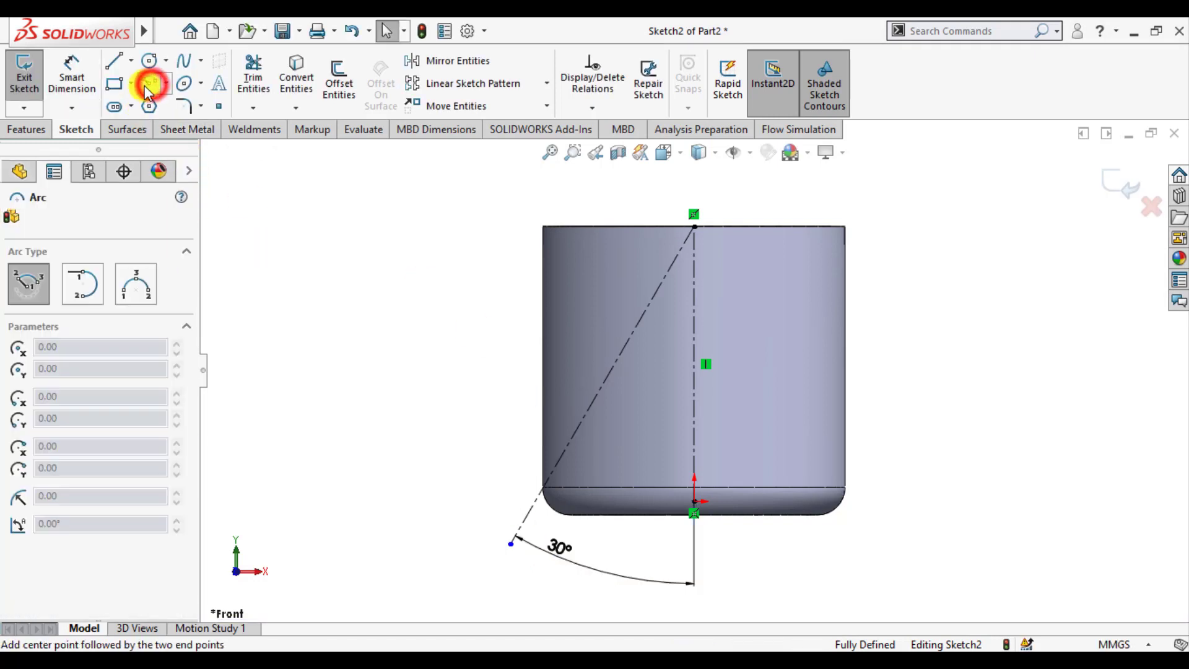
left_click(135, 291)
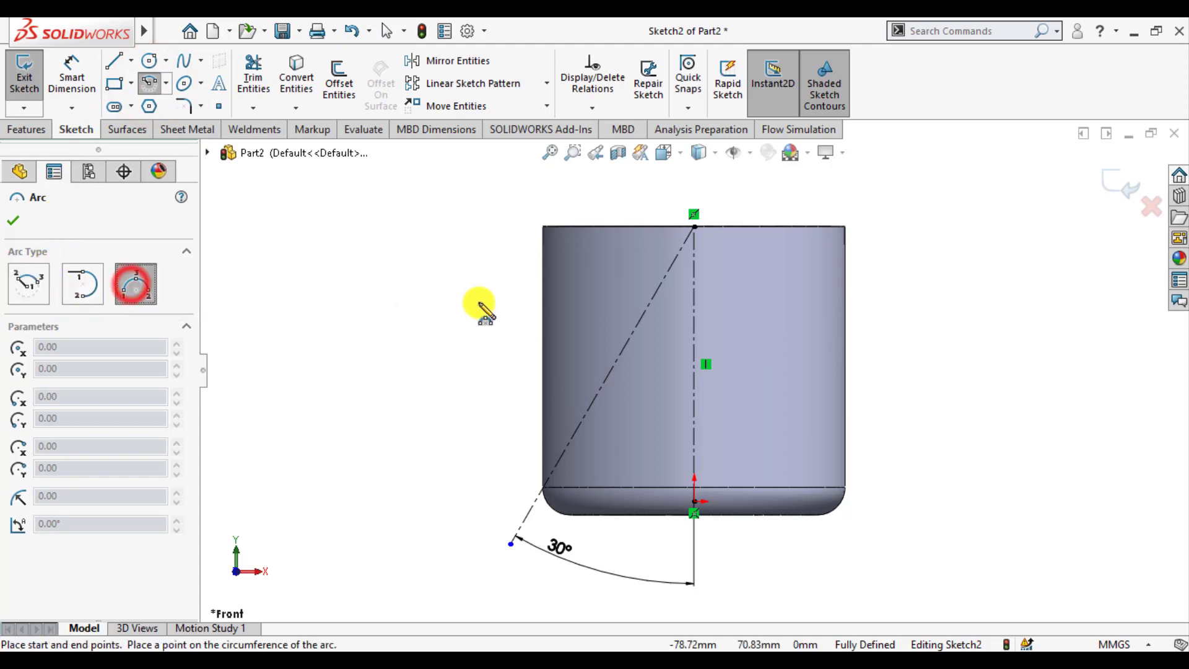
left_click(660, 288)
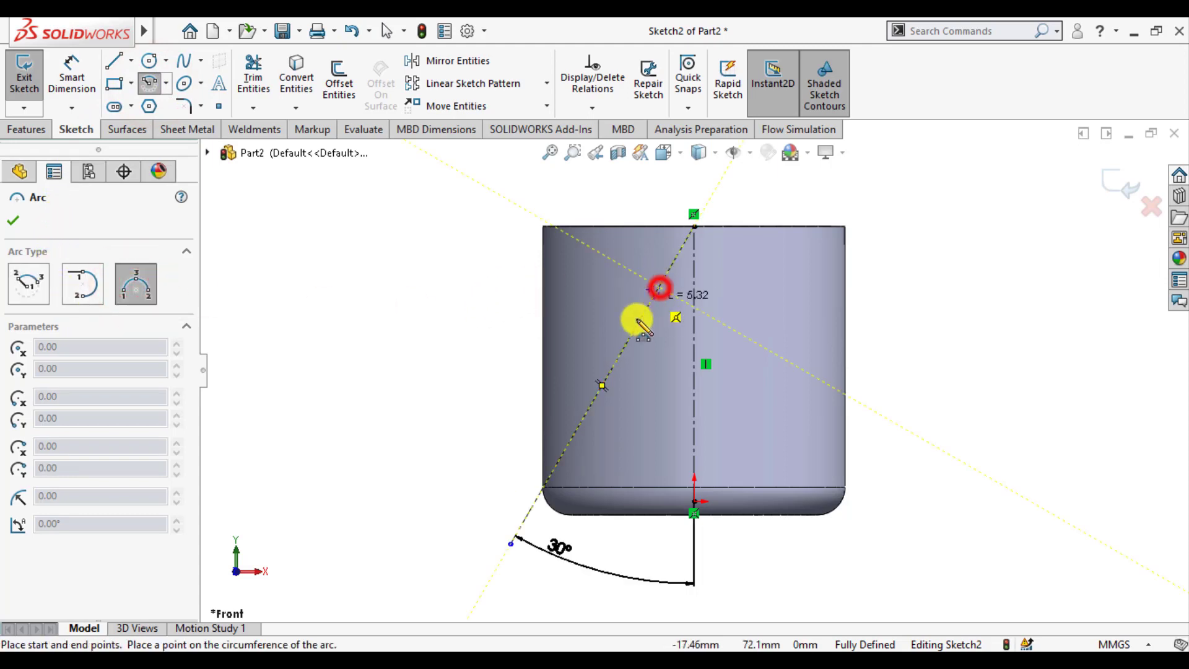
left_click(557, 465)
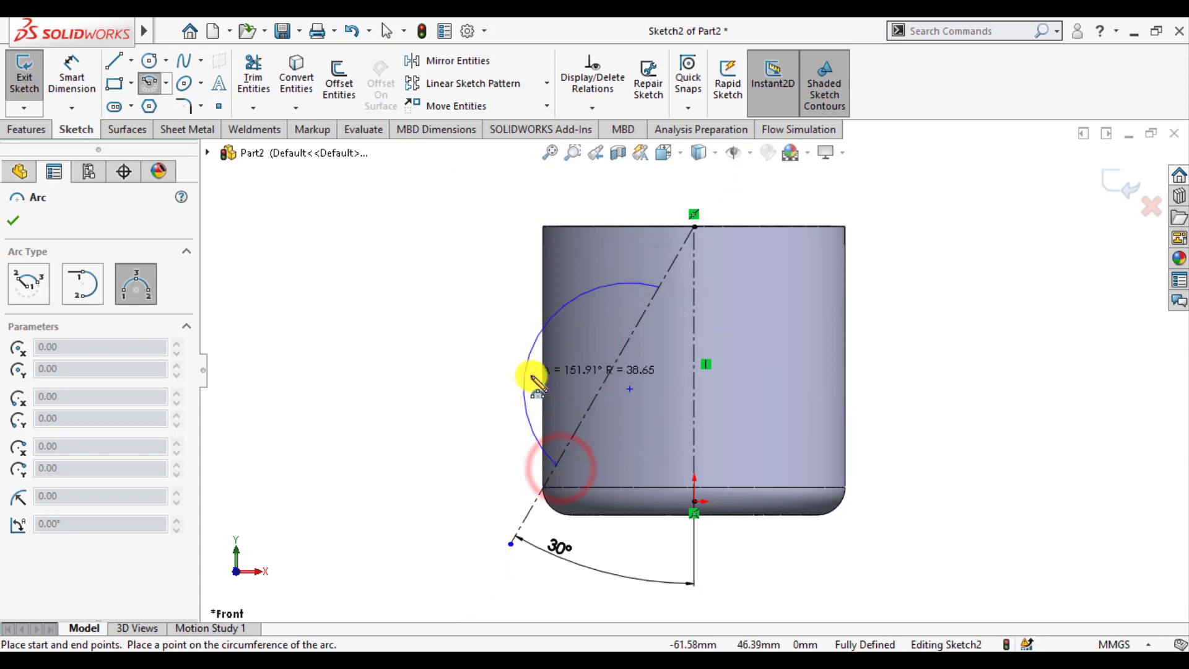
left_click(568, 373)
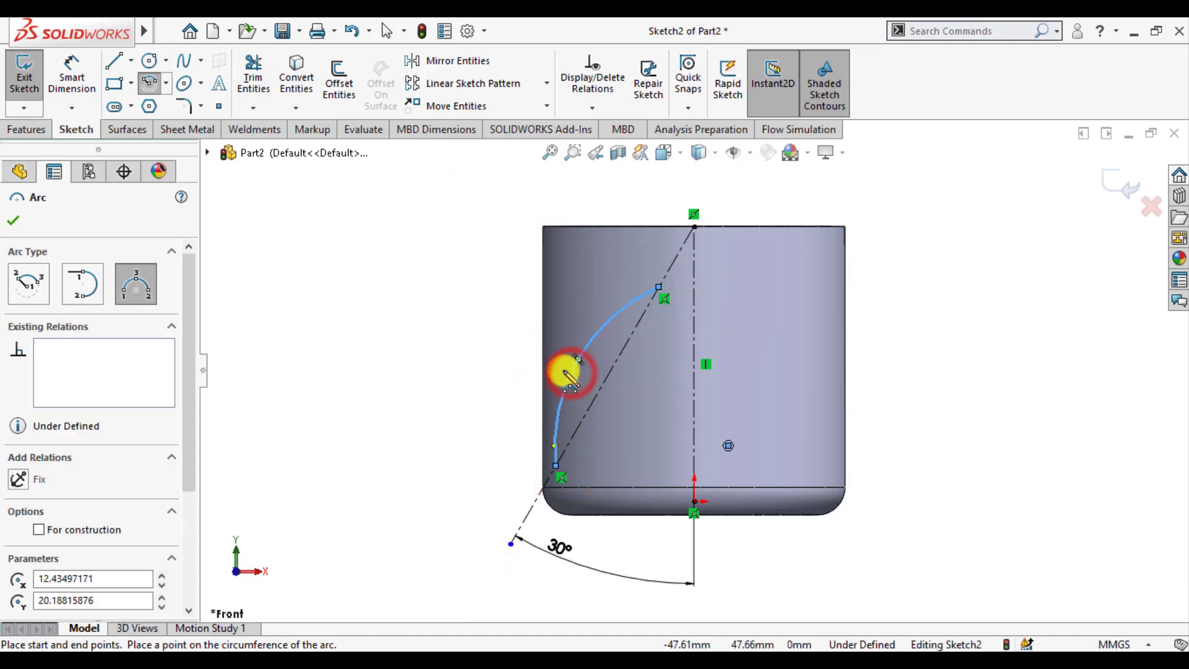
key("Escape")
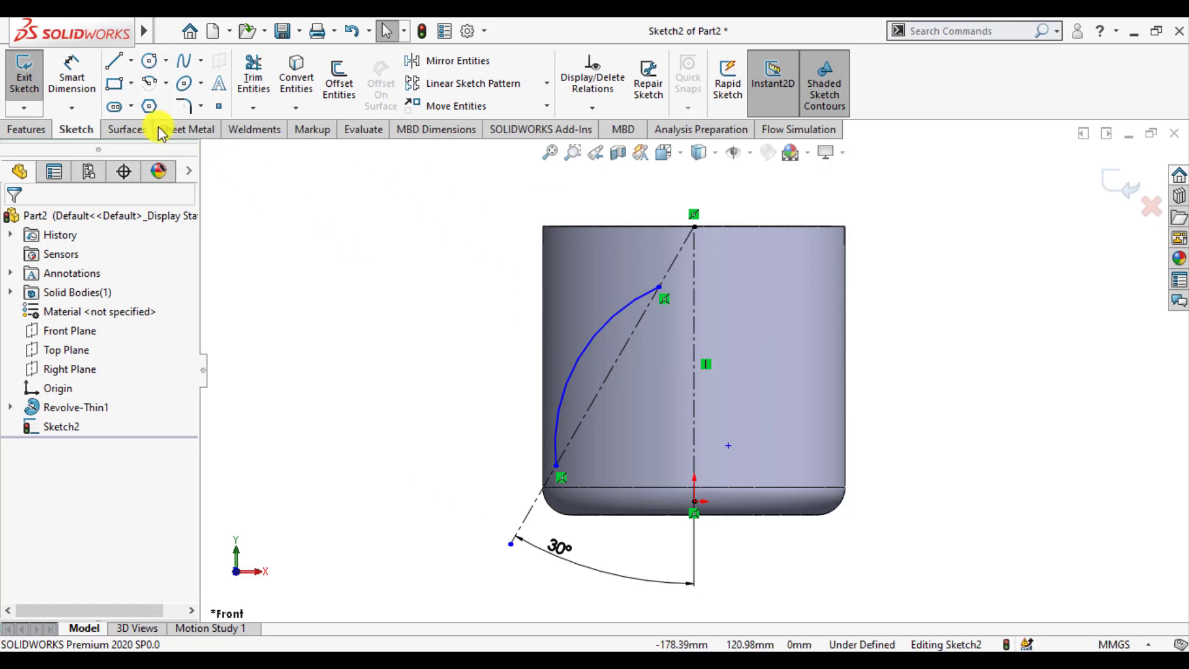
Step: Dimension the arc's upper end 20 mm from the centerline's top
left_click(70, 67)
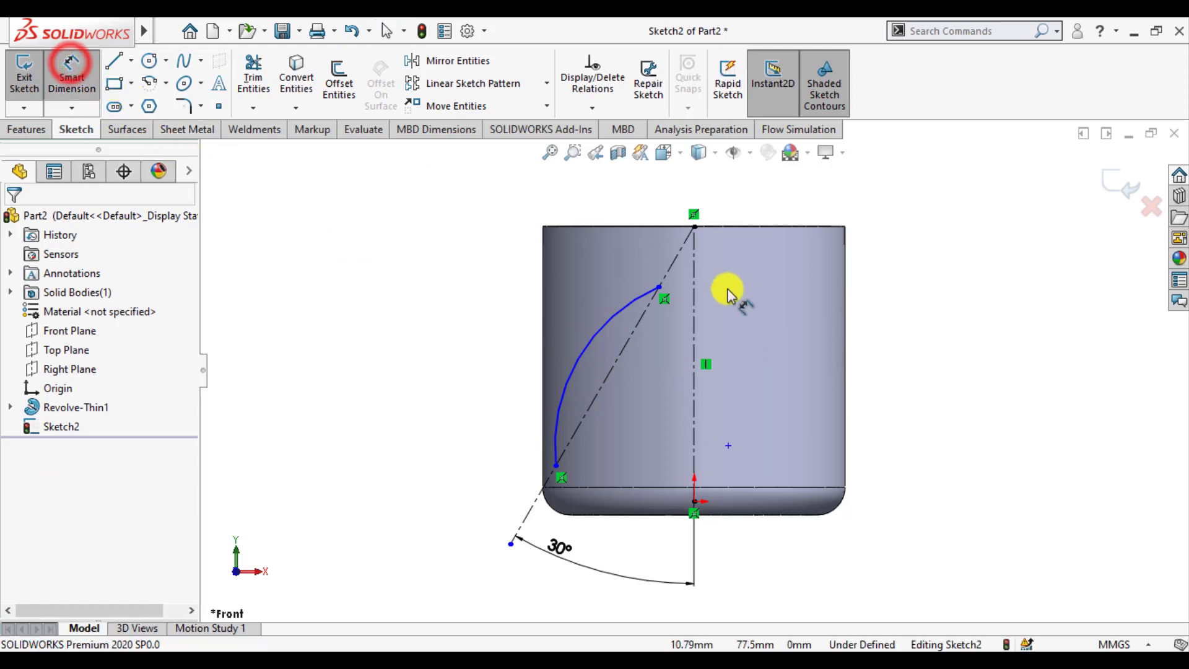
left_click(658, 287)
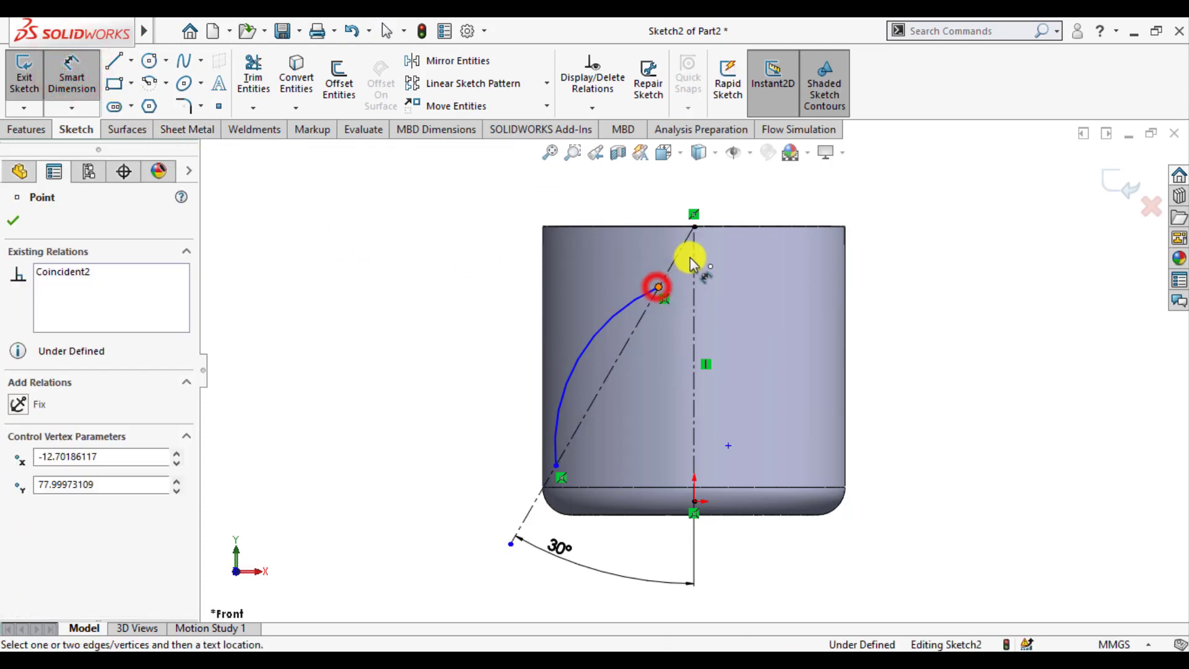
left_click(694, 227)
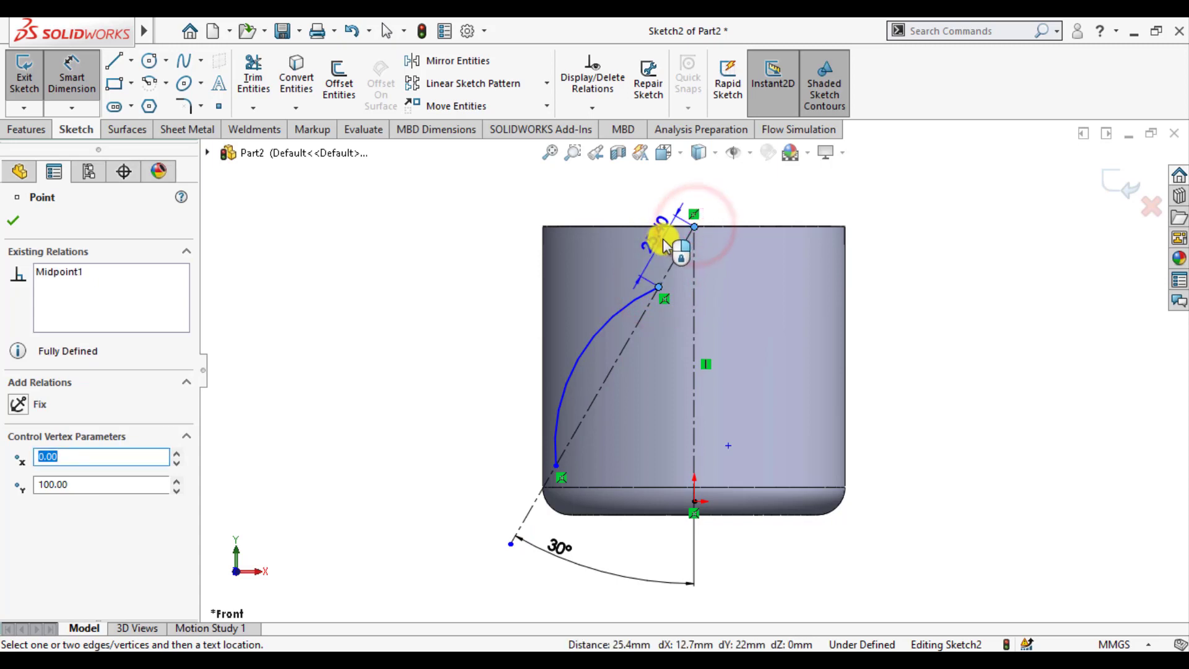
left_click(663, 243)
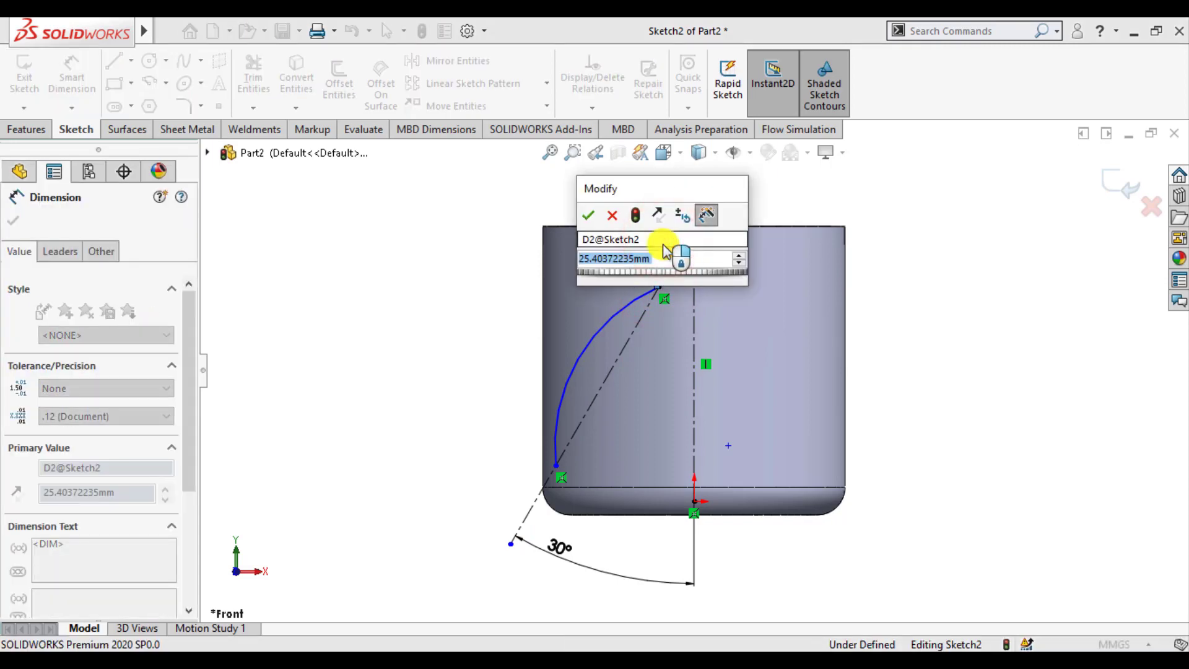
type("20")
key("Return")
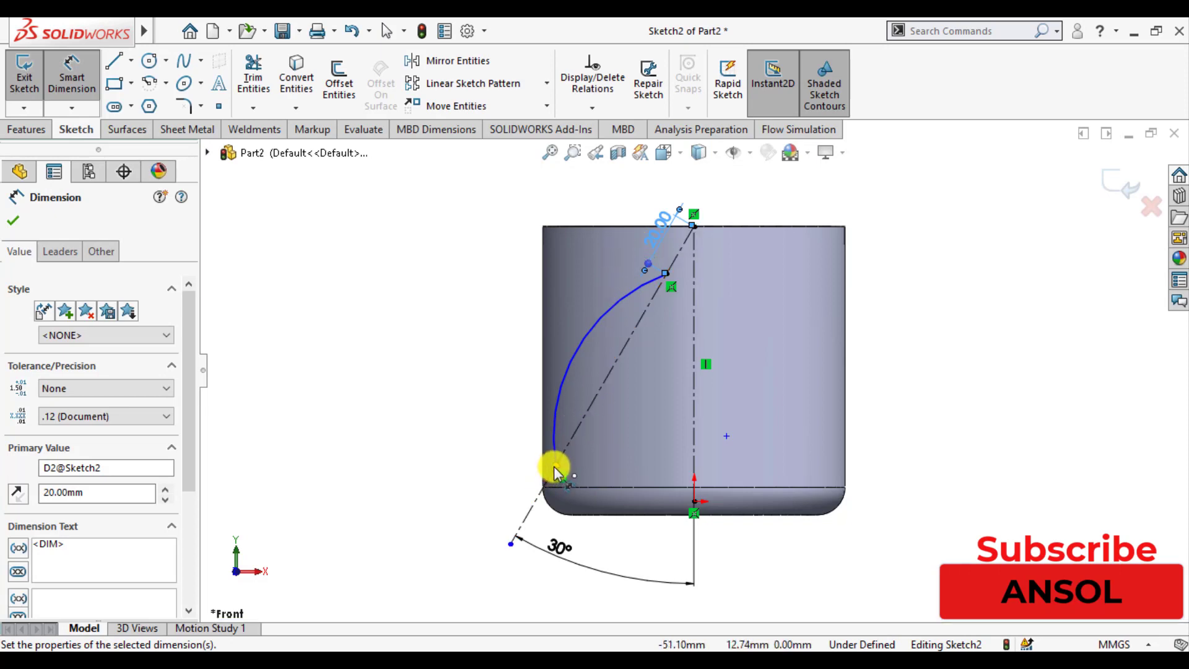
Step: Give the arc an 80 mm chord between its ends and an R65 radius
left_click(556, 466)
left_click(666, 273)
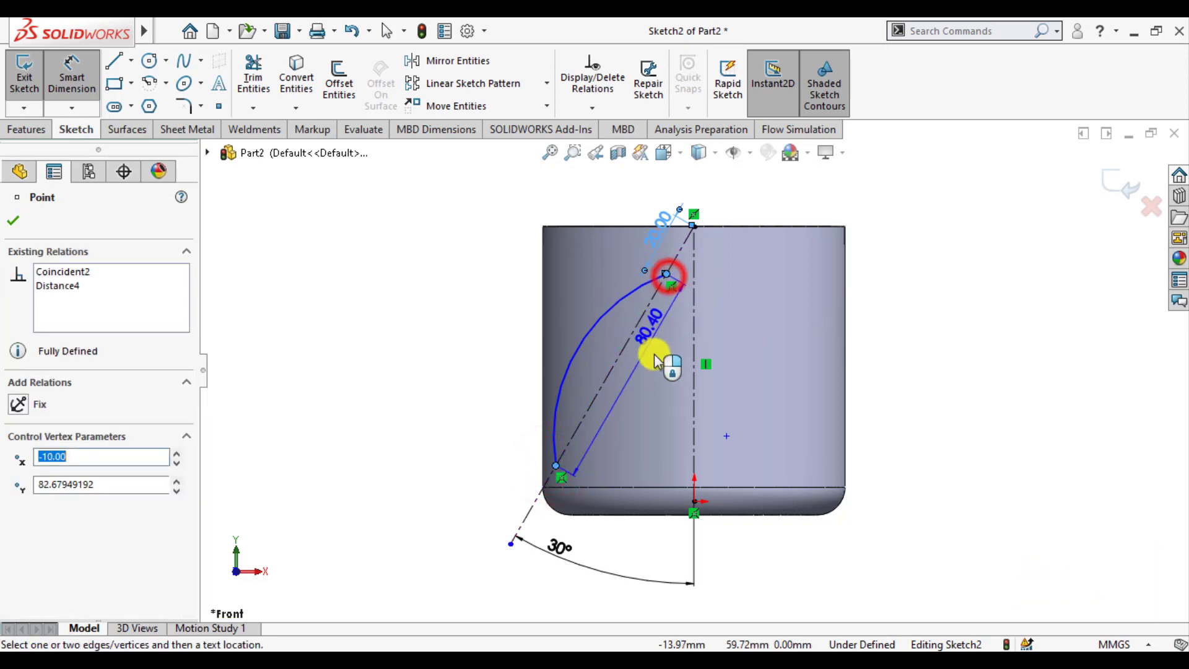
left_click(646, 388)
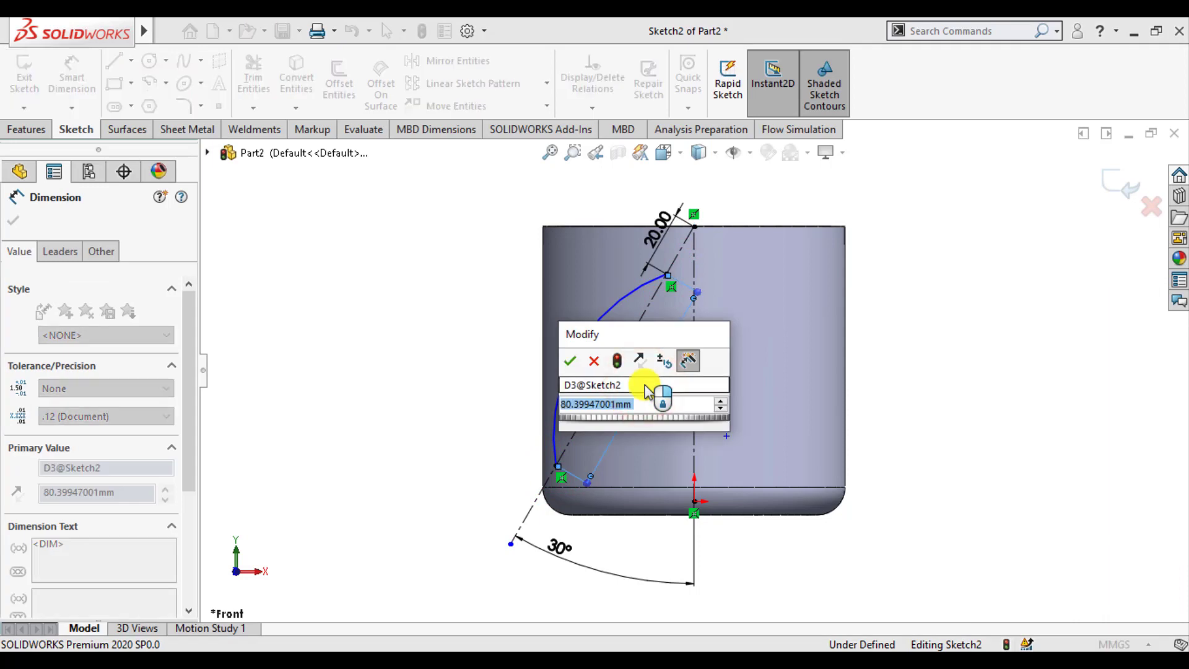
type("80")
key("Return")
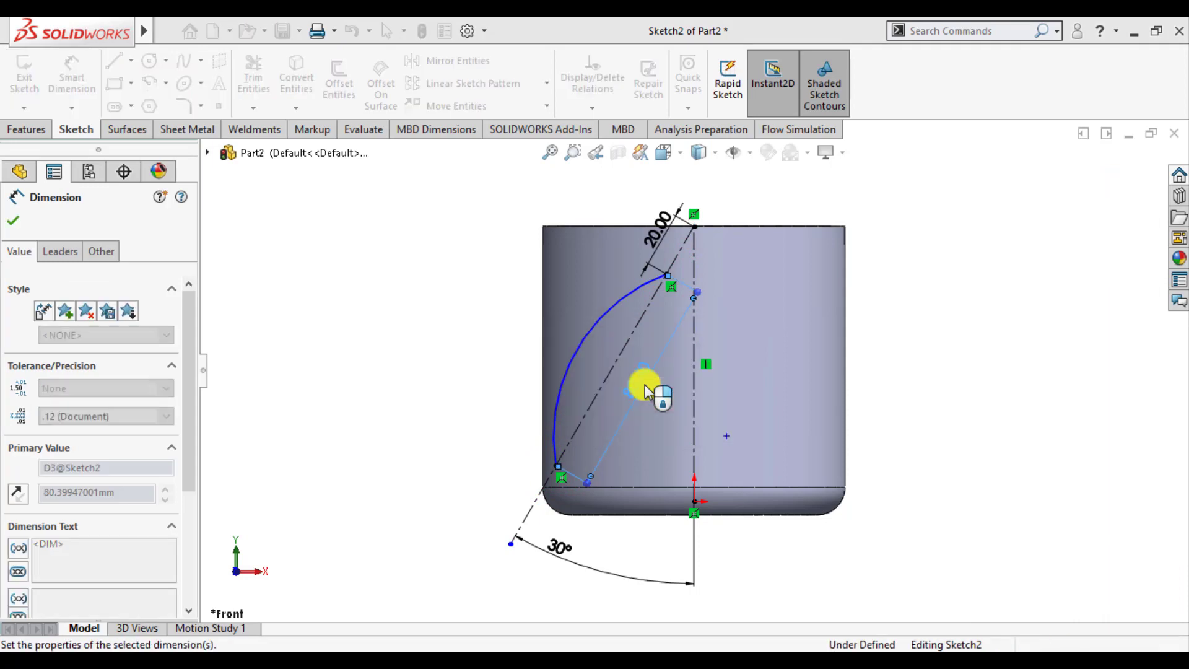
left_click(568, 350)
left_click(449, 300)
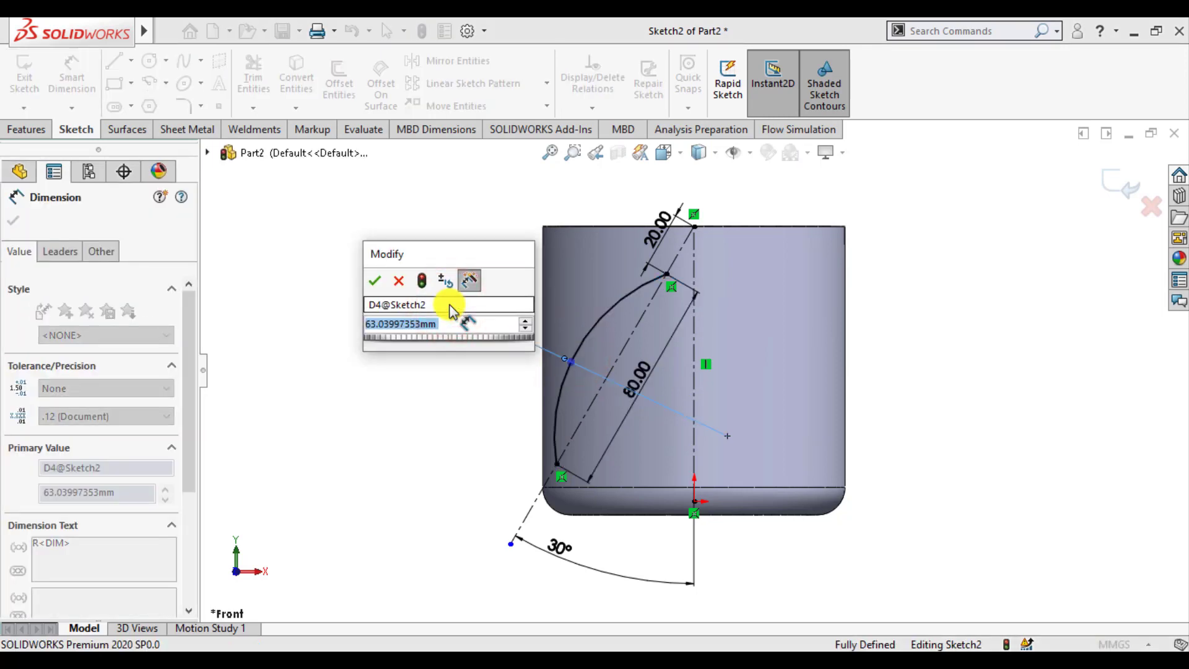
type("65")
key("Return")
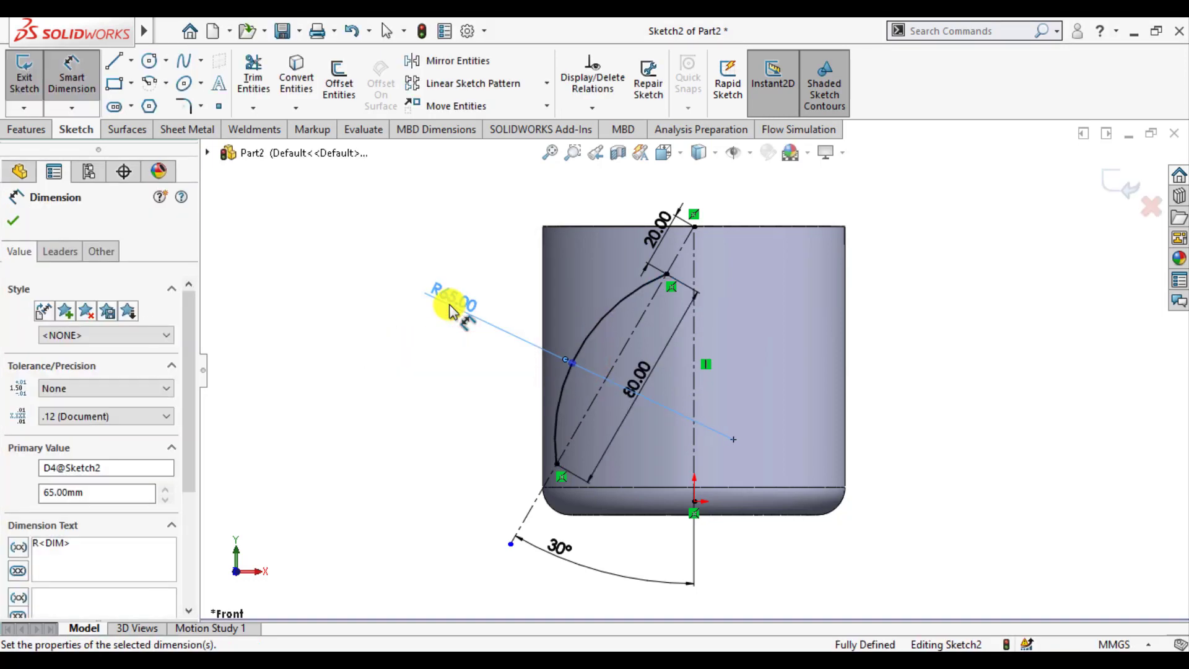
left_click(15, 222)
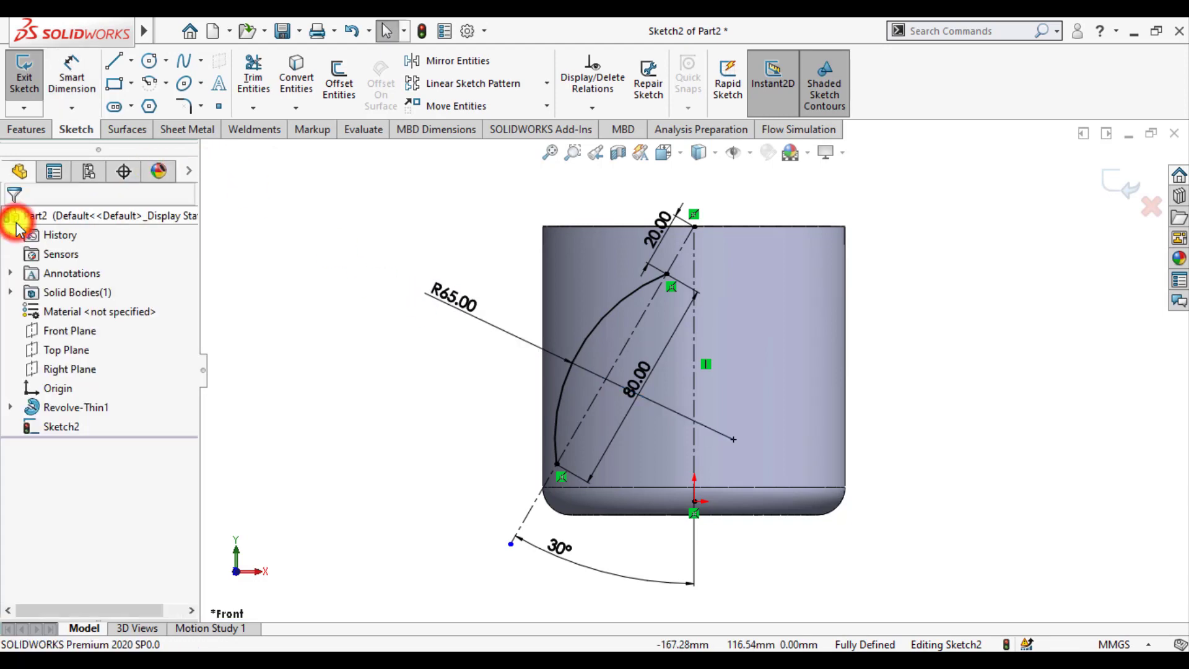
Step: Mirror the arc across the slanted construction line to form a lens shape
left_click(464, 61)
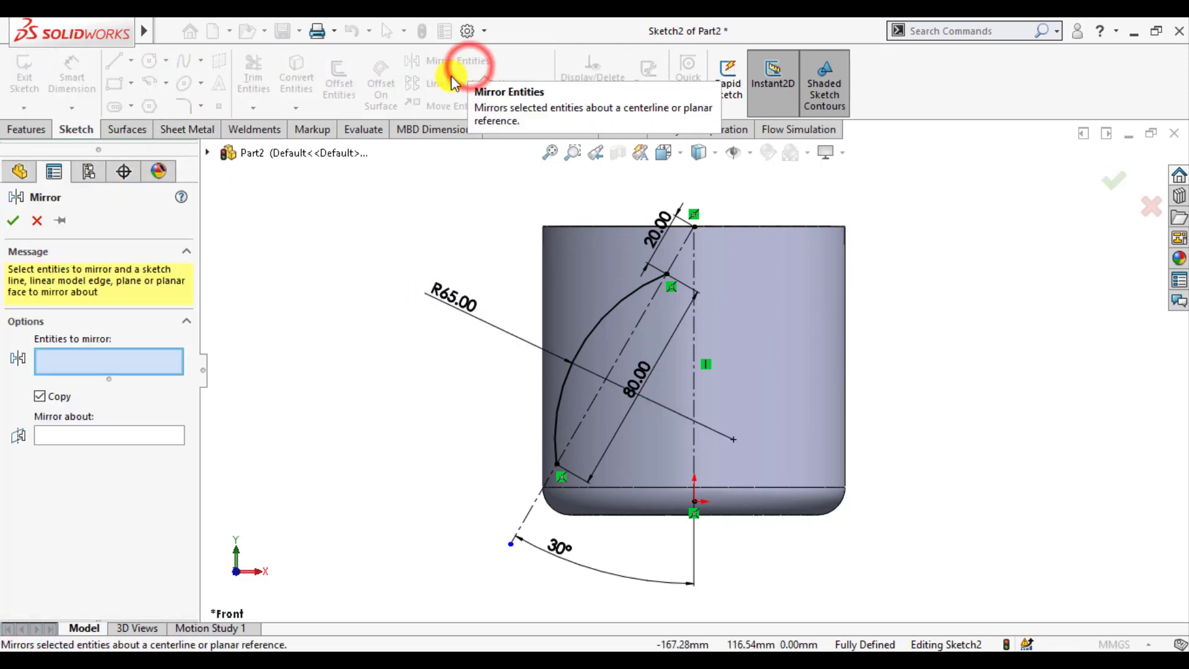
left_click(593, 325)
left_click(112, 438)
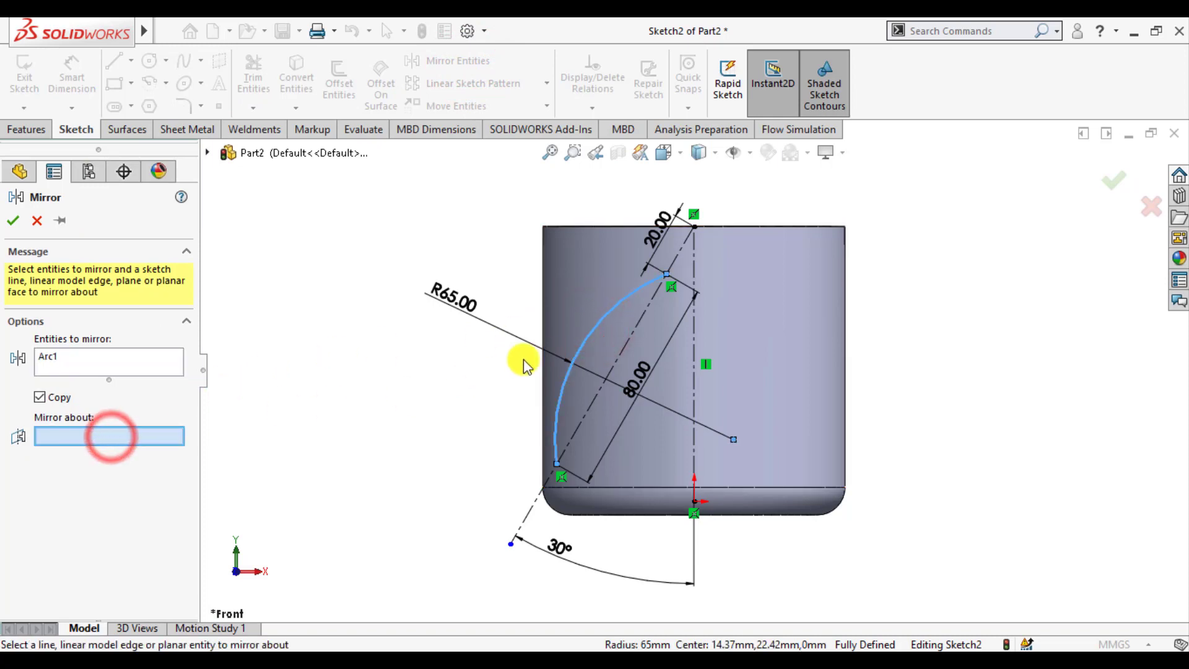
left_click(624, 345)
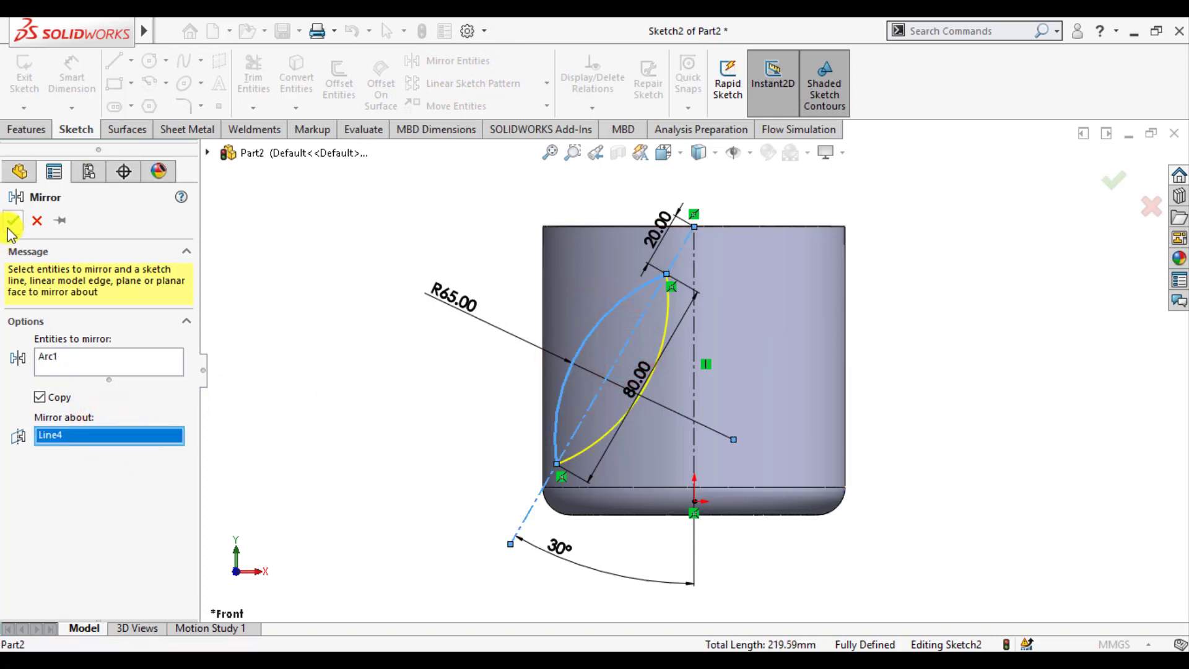
left_click(421, 388)
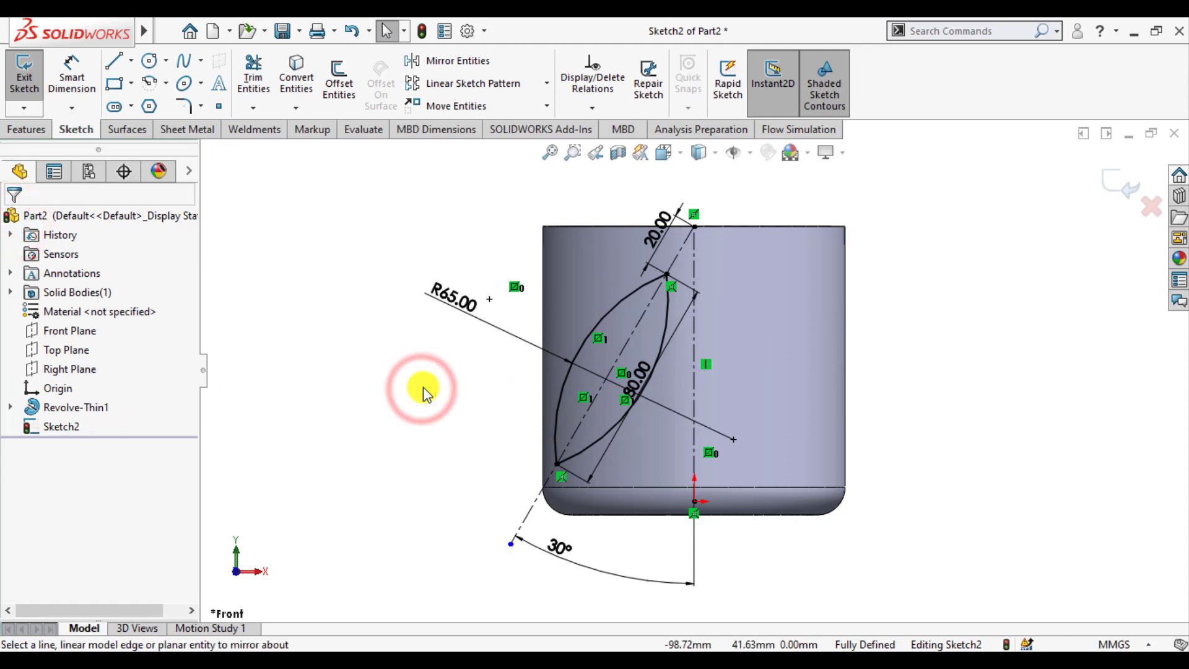
Step: Change the arc radius to R70 and exit the sketch
left_click(455, 306)
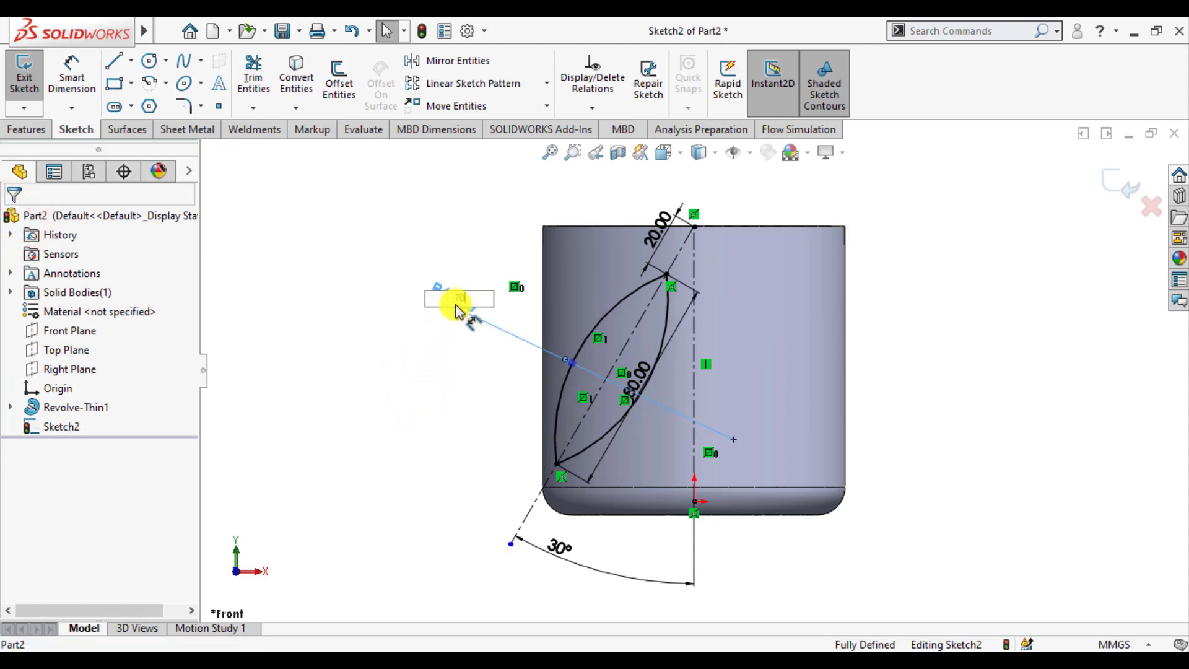
key("Return")
left_click(365, 406)
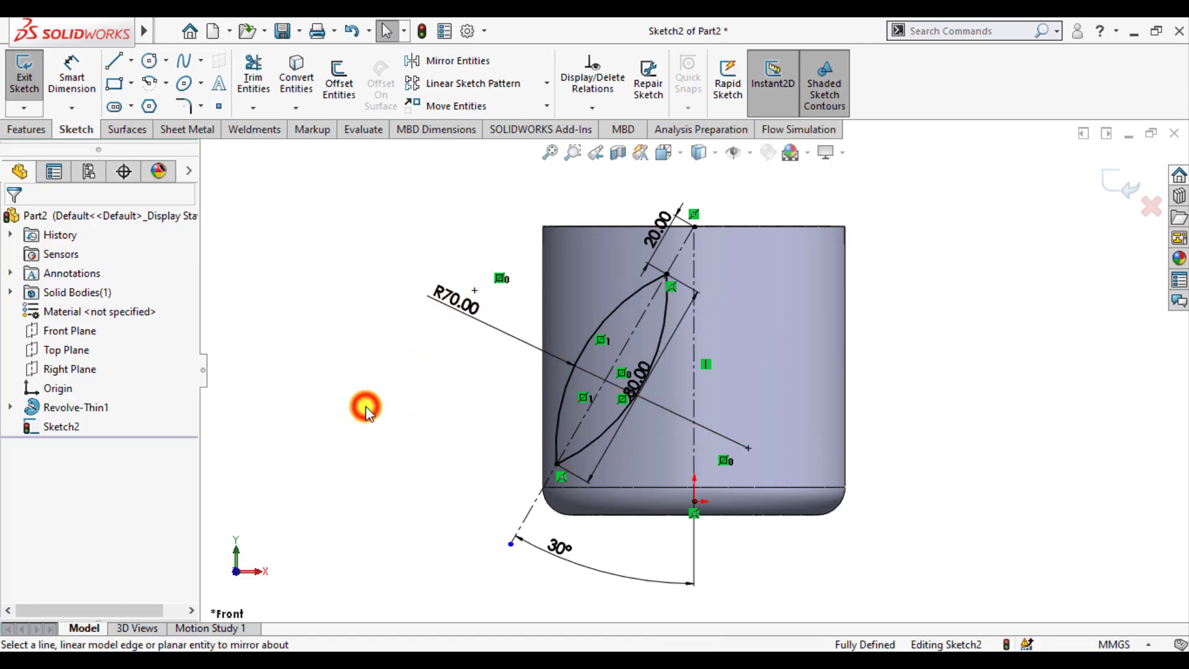
left_click(1128, 181)
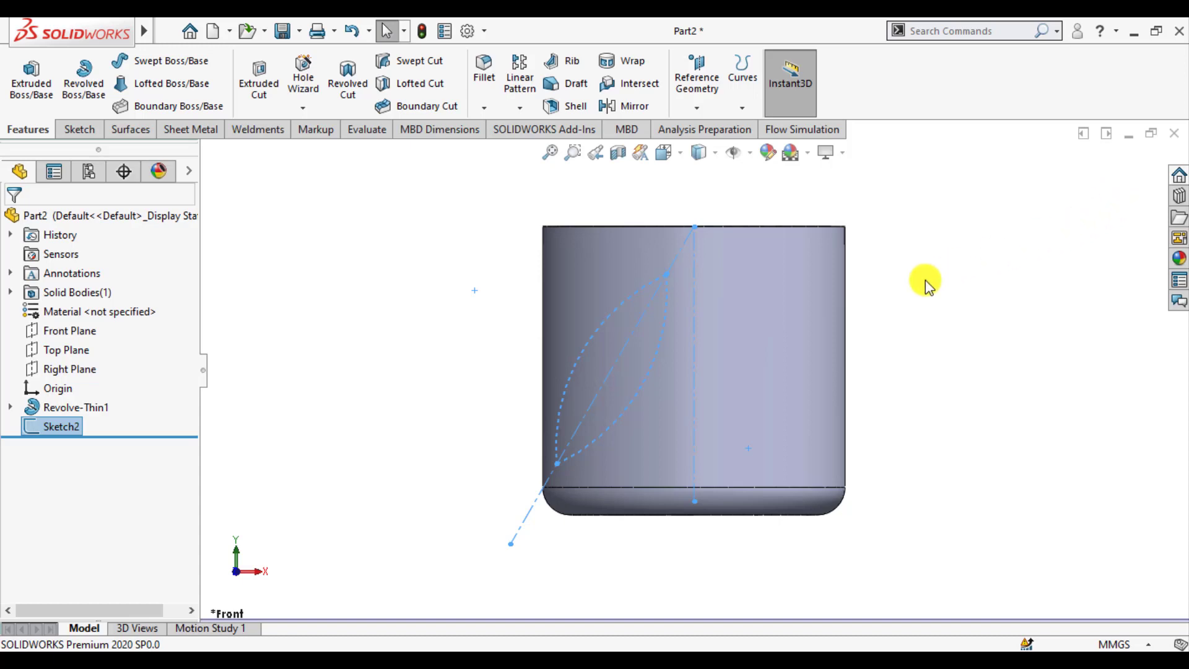
Step: Wrap Sketch2 onto the cup's outer cylindrical face as a 2.00 mm emboss
scroll(910, 286, "up", 3)
mouse_move(889, 291)
middle_mouse_down()
mouse_move(925, 443)
mouse_move(875, 376)
mouse_move(875, 477)
middle_mouse_up()
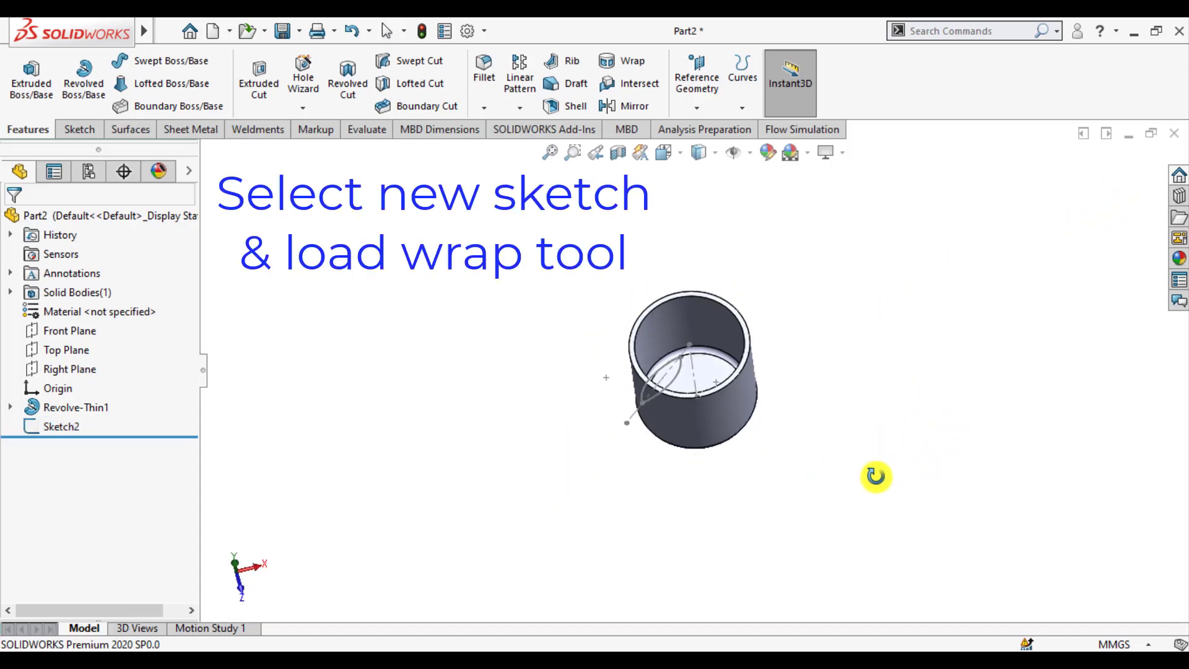
left_click(43, 430)
mouse_move(392, 387)
middle_mouse_down()
mouse_move(411, 331)
mouse_move(406, 378)
middle_mouse_up()
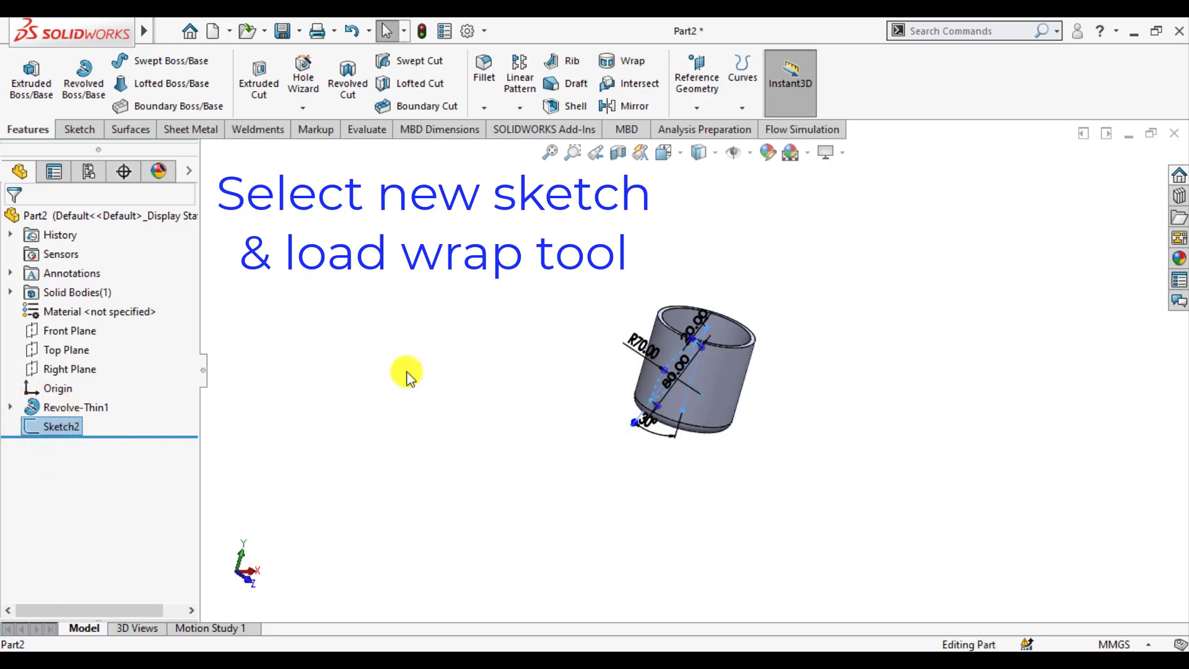
left_click(608, 62)
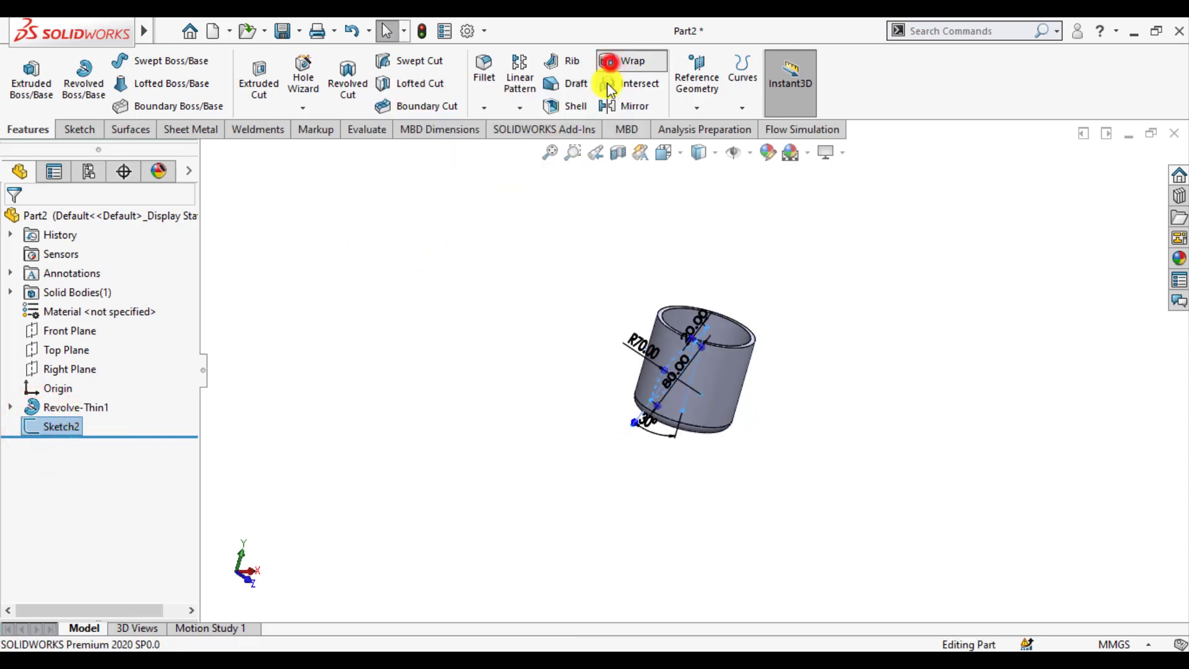
scroll(582, 396, "down", 2)
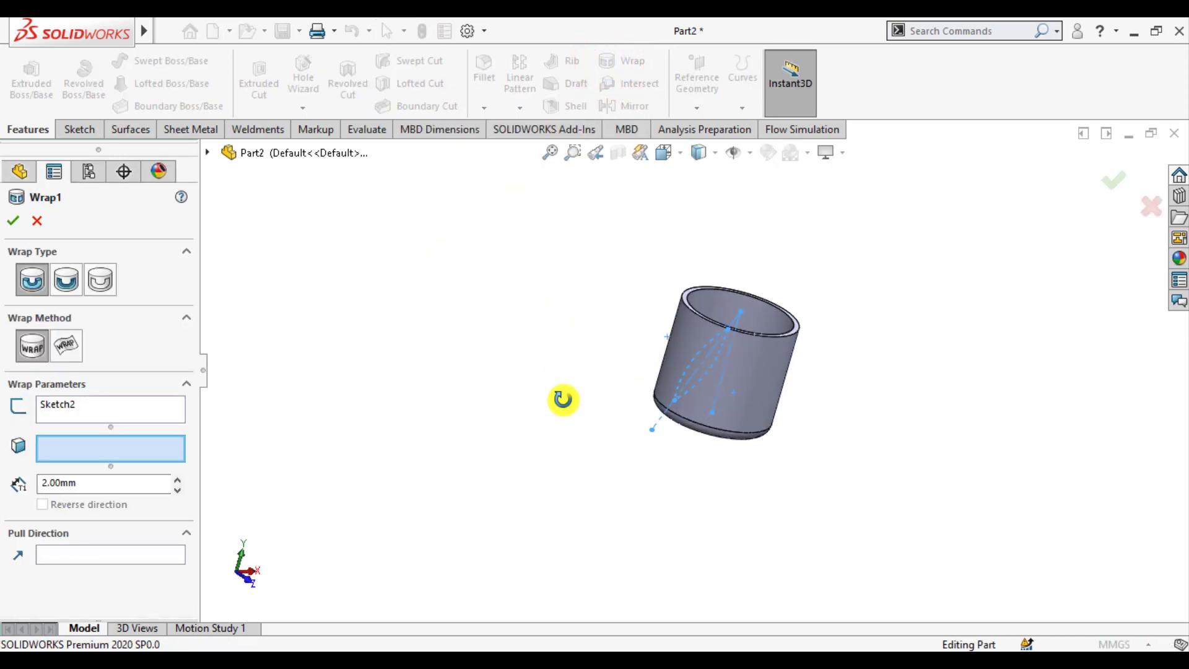
middle_click_drag(562, 398, 544, 339)
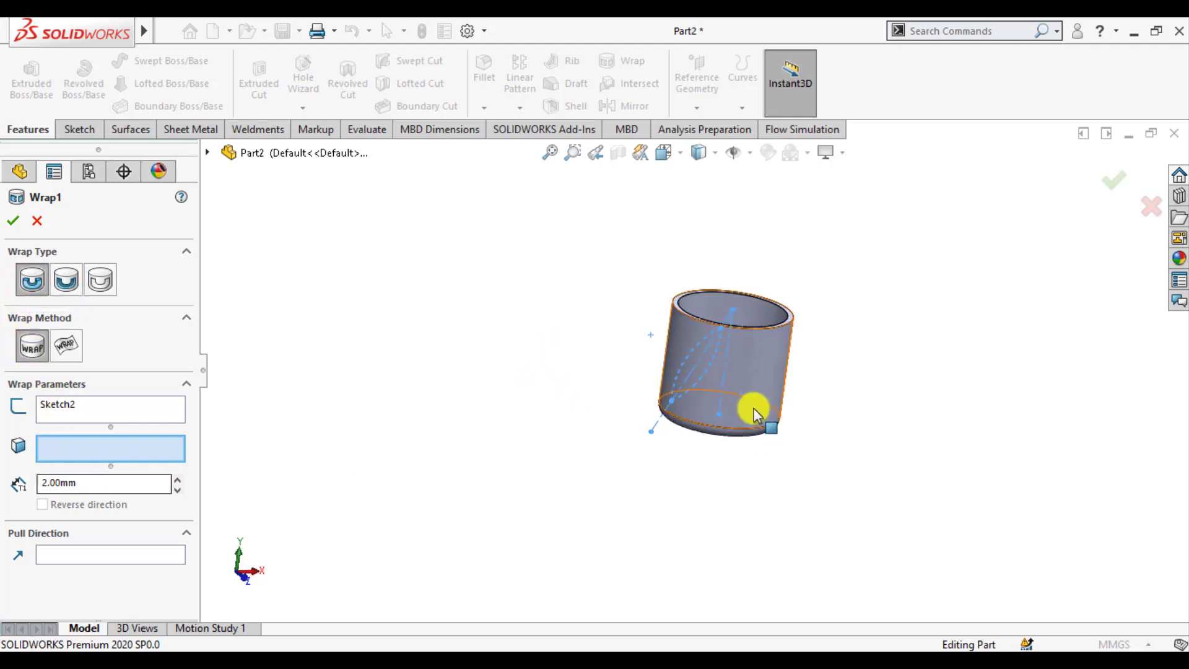
left_click(745, 370)
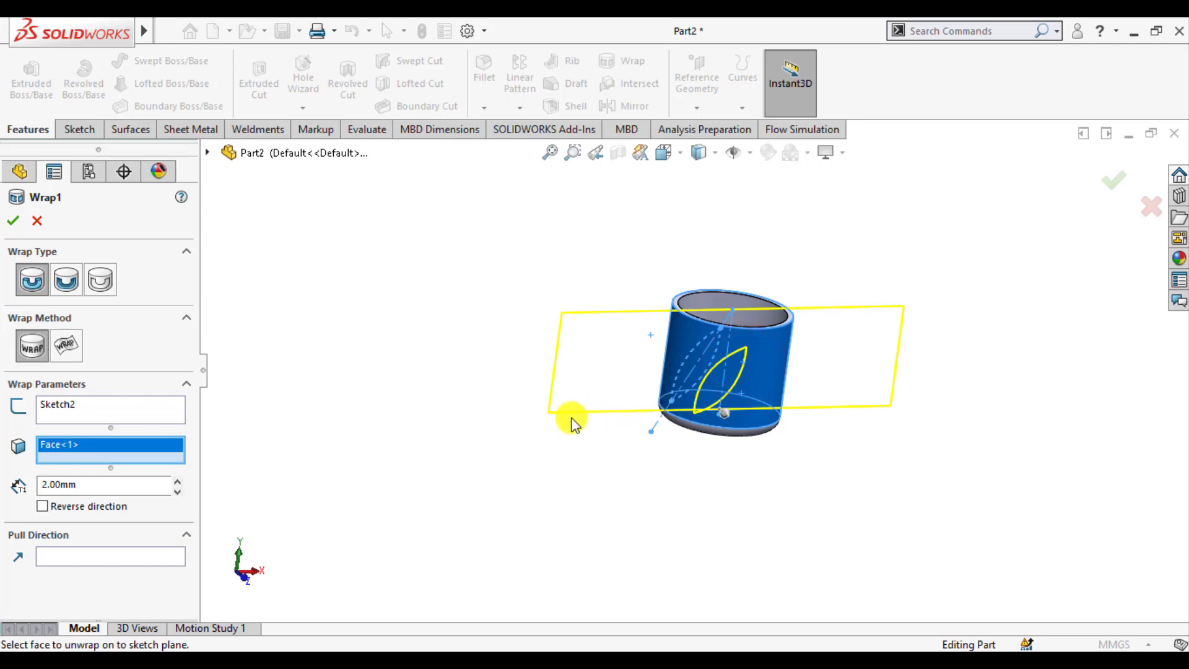
mouse_move(571, 423)
middle_mouse_down()
mouse_move(533, 342)
mouse_move(534, 419)
middle_mouse_up()
scroll(692, 413, "down", 2)
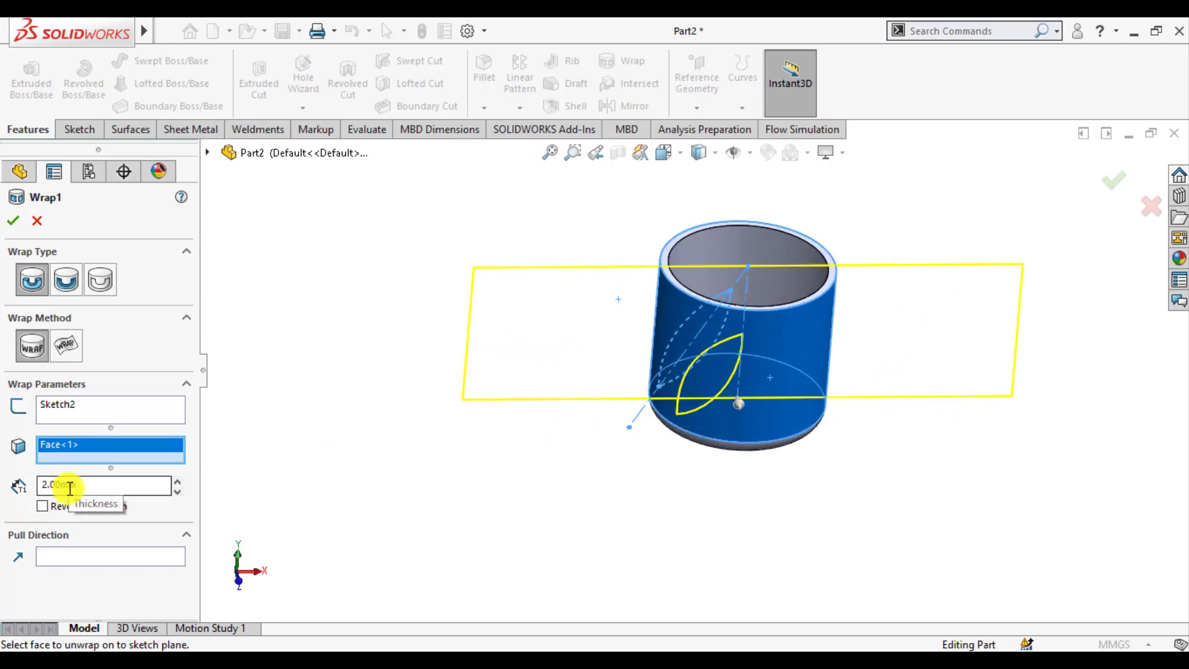
left_click(14, 221)
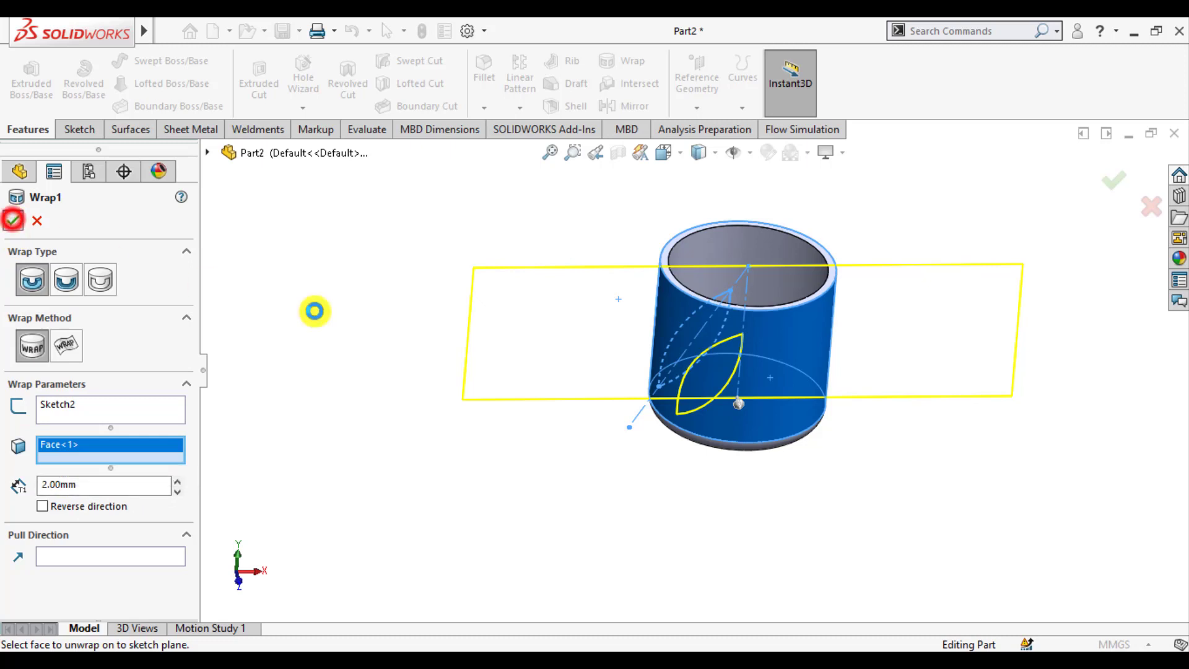
left_click(377, 324)
mouse_move(919, 353)
middle_mouse_down()
mouse_move(892, 313)
mouse_move(922, 294)
middle_mouse_up()
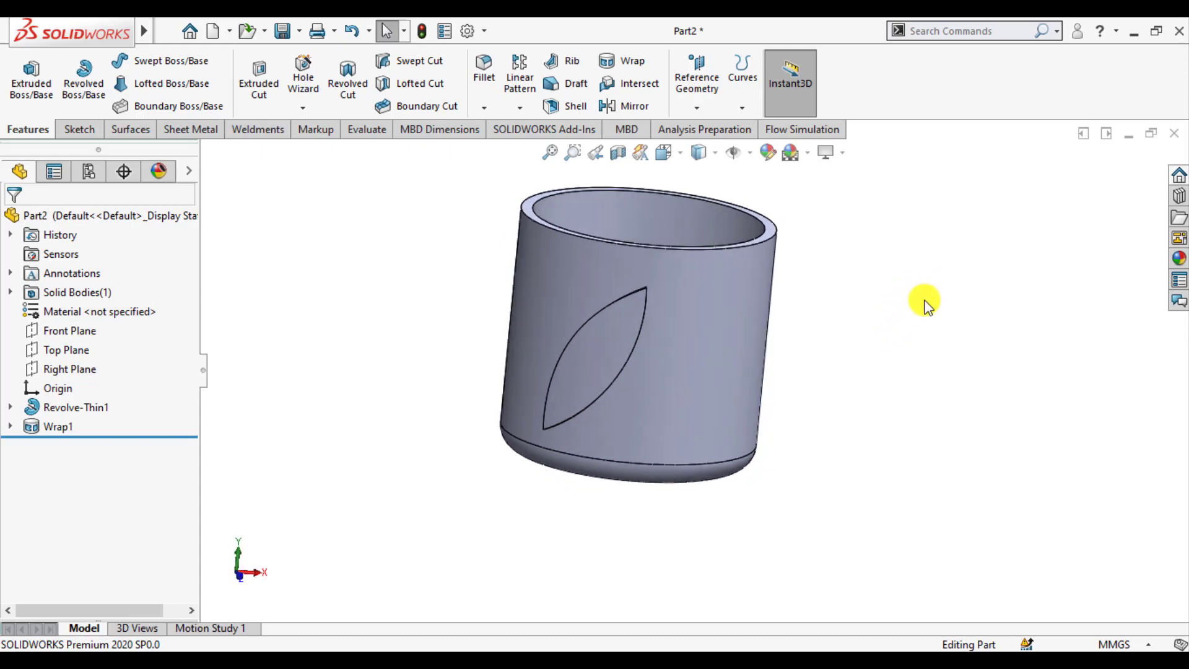
Step: Circular-pattern Wrap1 around the cup's cylindrical face with 6 equally spaced instances
left_click(47, 428)
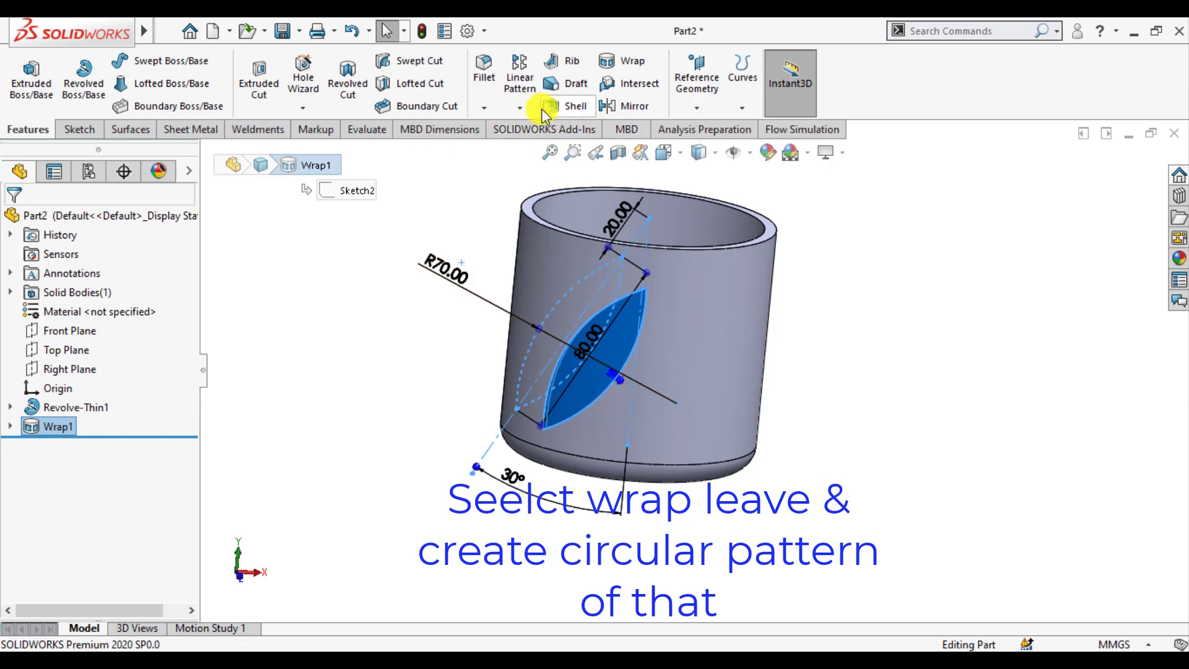
left_click(520, 109)
left_click(528, 149)
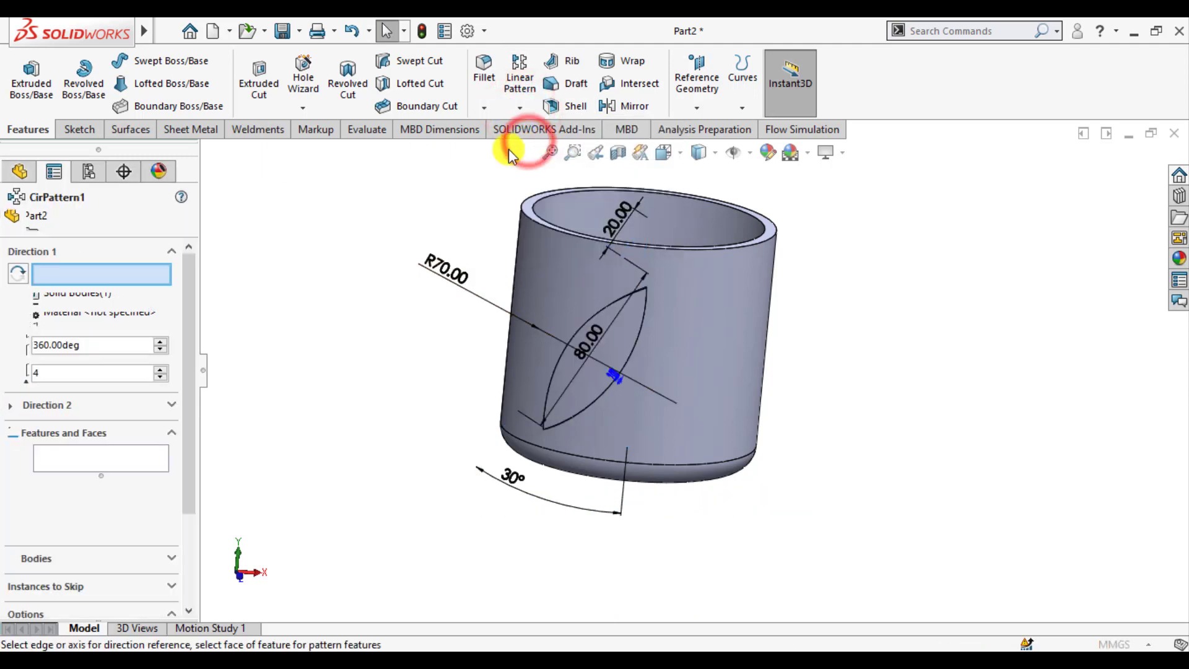
left_click(669, 227)
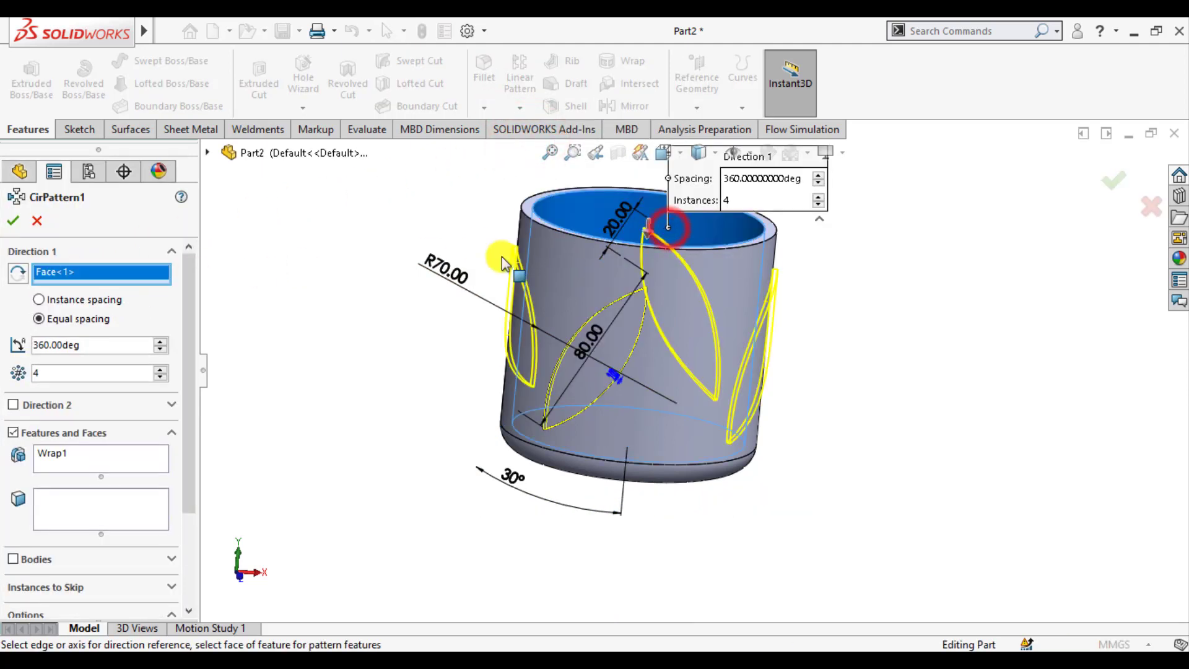
left_click(163, 369)
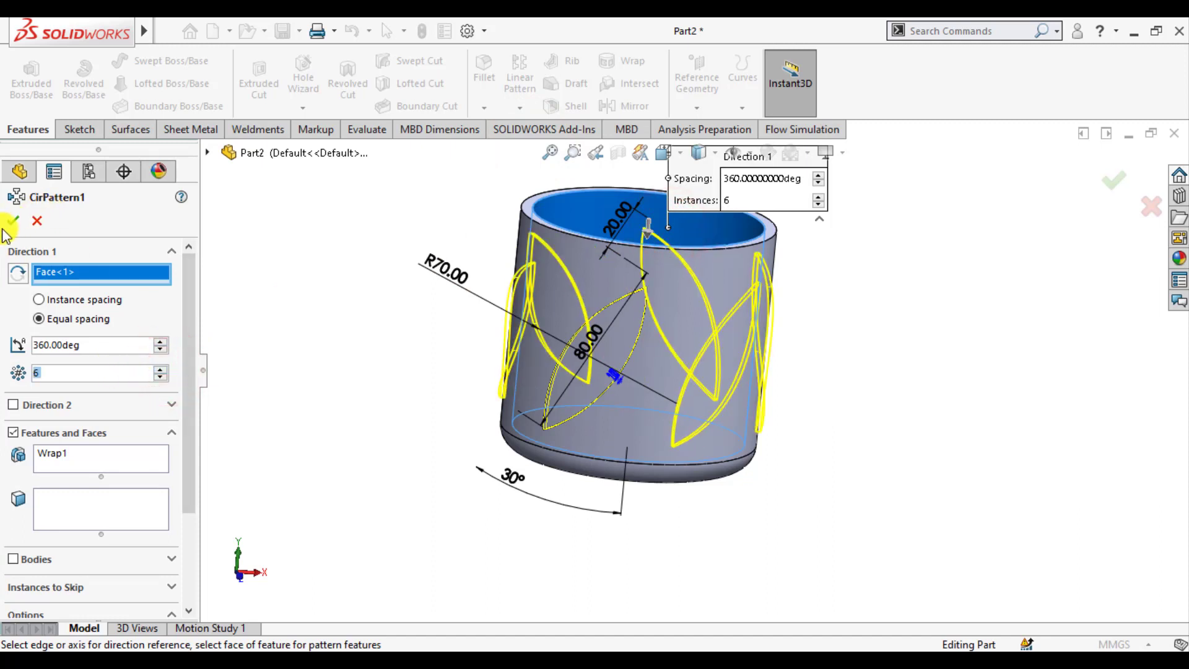
left_click(13, 221)
left_click(304, 348)
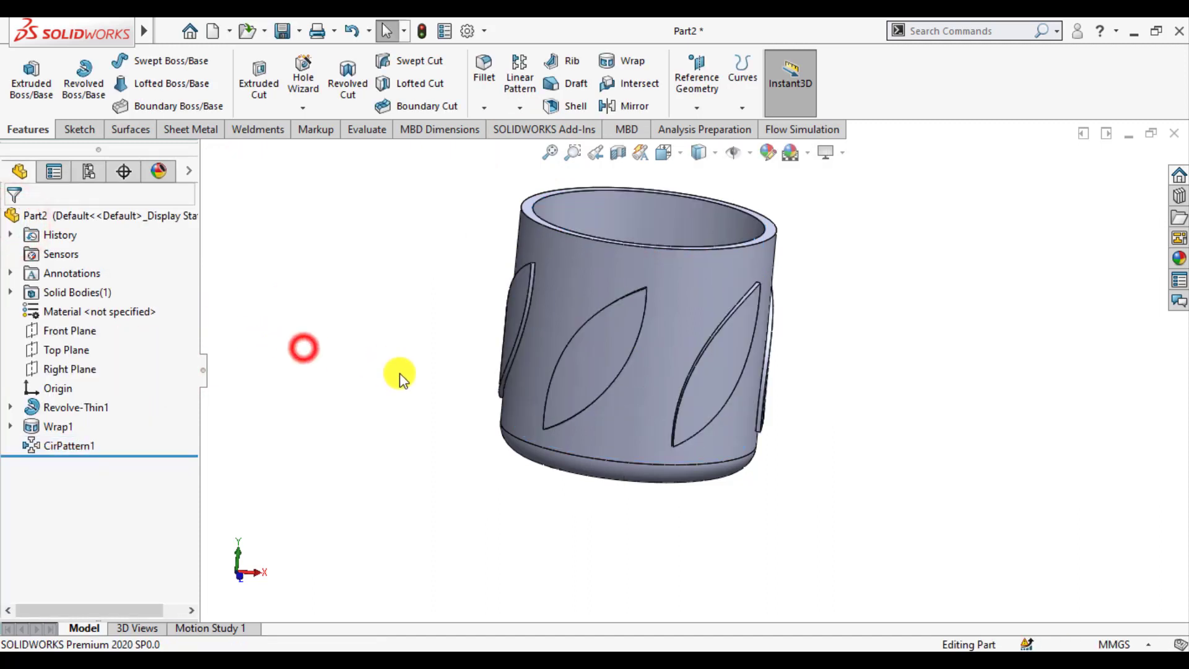
middle_click_drag(851, 303, 787, 303)
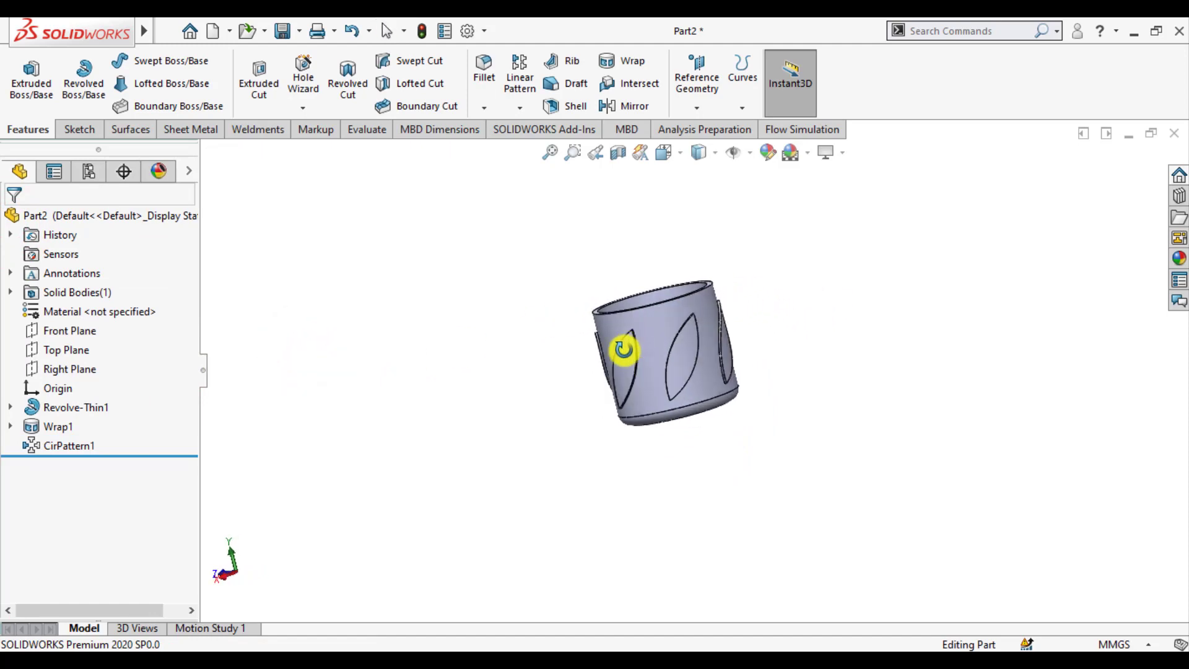
Step: Change the Wrap1 leaf's tilt dimension from 30° to 35° so the patterned leaves update
mouse_move(623, 349)
middle_mouse_down()
mouse_move(533, 392)
mouse_move(560, 417)
mouse_move(709, 372)
mouse_move(766, 305)
mouse_move(766, 353)
mouse_move(686, 453)
mouse_move(695, 390)
middle_mouse_up()
scroll(686, 453, "down", 3)
mouse_move(684, 286)
middle_mouse_down()
mouse_move(727, 214)
mouse_move(740, 252)
middle_mouse_up()
scroll(703, 256, "down", 1)
left_click(32, 426)
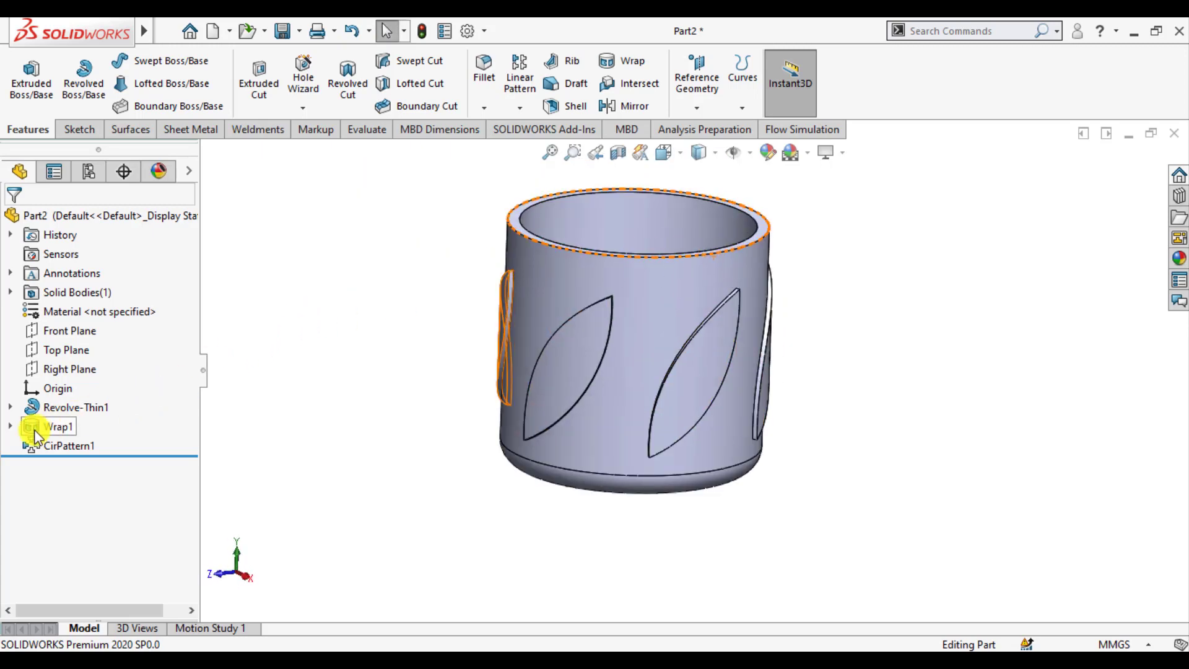
mouse_move(387, 399)
middle_mouse_down()
mouse_move(358, 328)
mouse_move(316, 351)
mouse_move(276, 332)
mouse_move(478, 323)
mouse_move(528, 343)
mouse_move(501, 438)
middle_mouse_up()
left_click(554, 519)
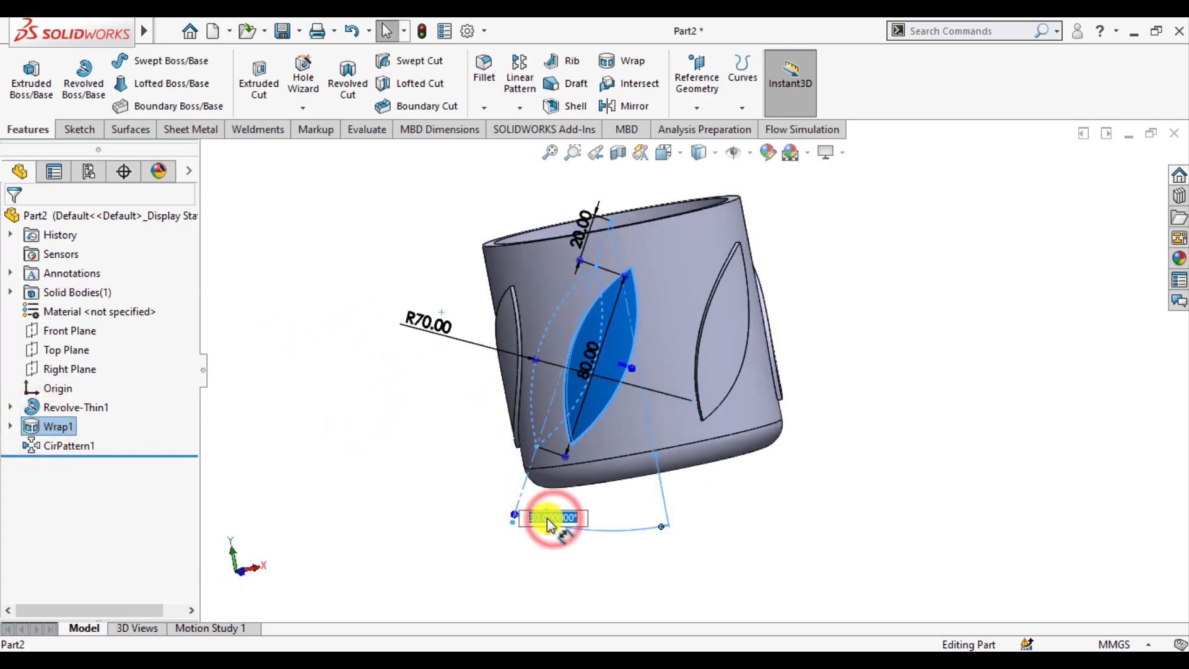
key("Return")
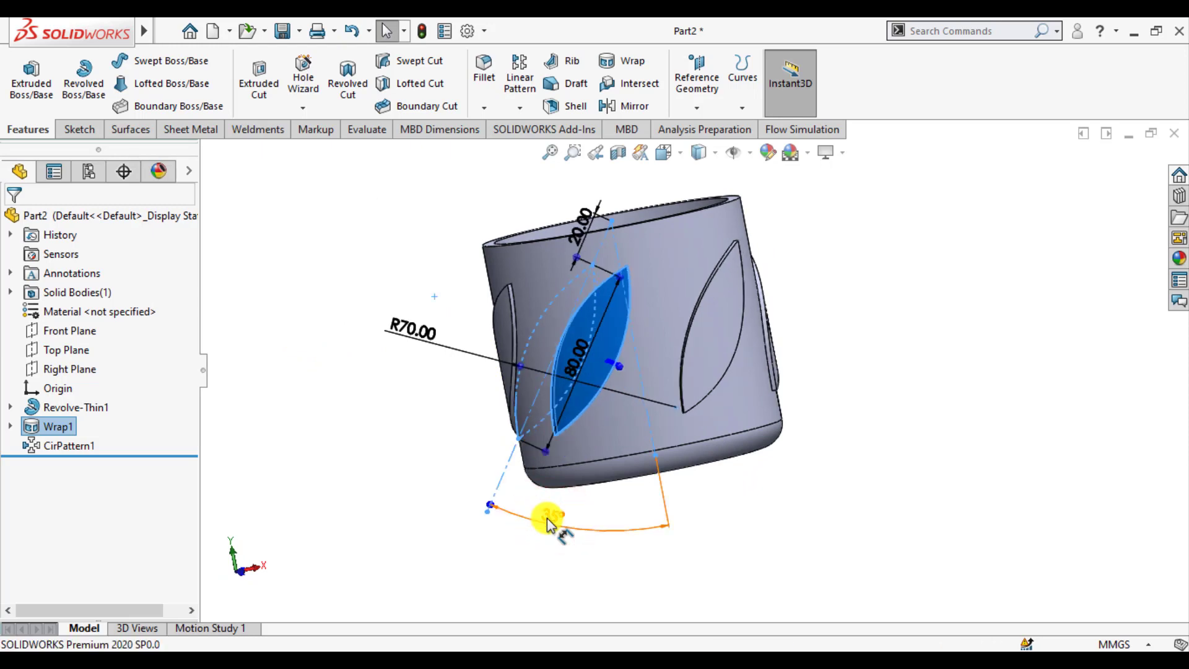
left_click(951, 372)
mouse_move(951, 372)
middle_mouse_down()
mouse_move(810, 358)
mouse_move(831, 453)
mouse_move(846, 370)
mouse_move(883, 366)
mouse_move(834, 444)
middle_mouse_up()
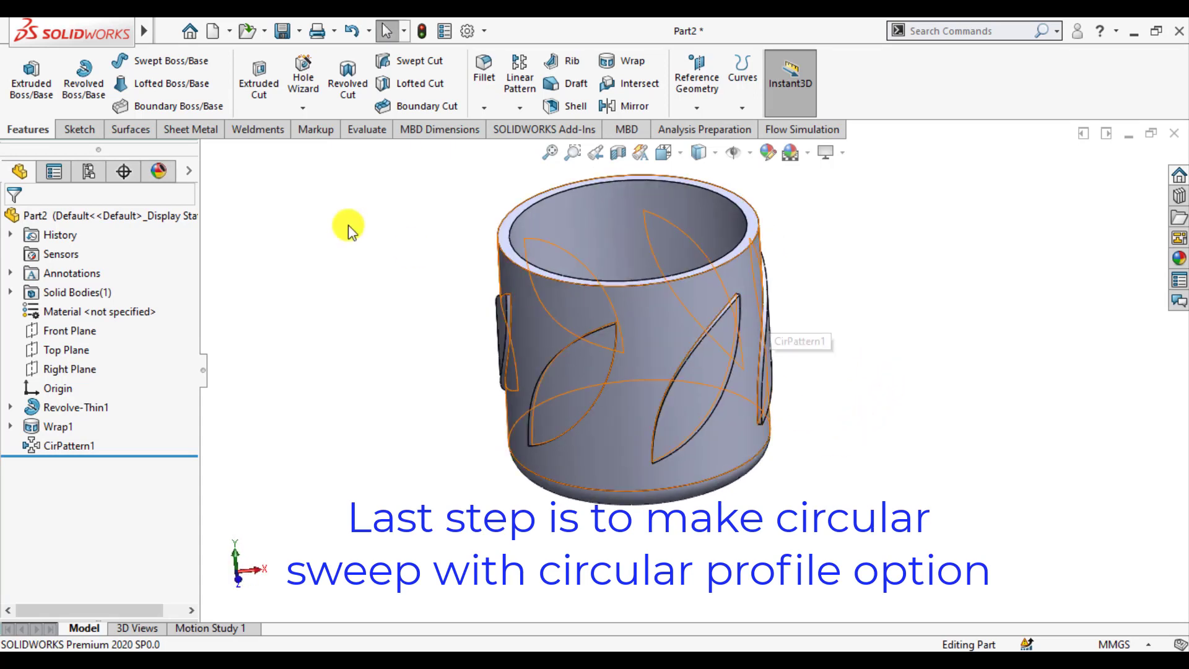
left_click(180, 67)
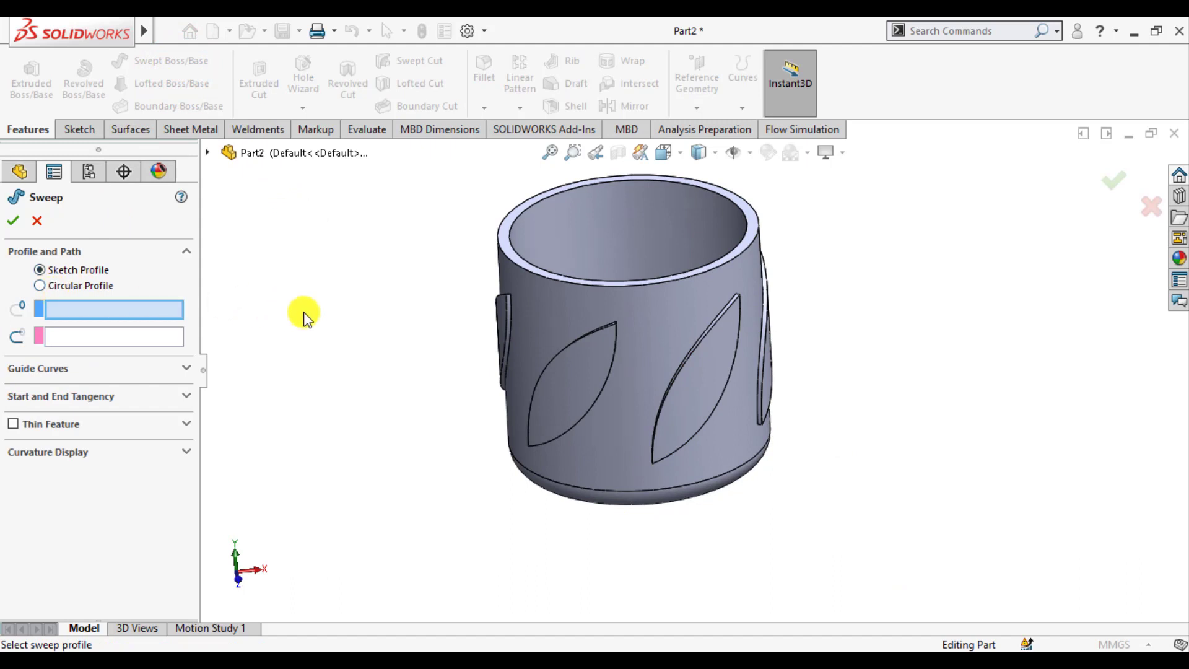
Step: Create Sweep1 with a 10 mm circular profile along the cup's top outer edge
left_click(36, 286)
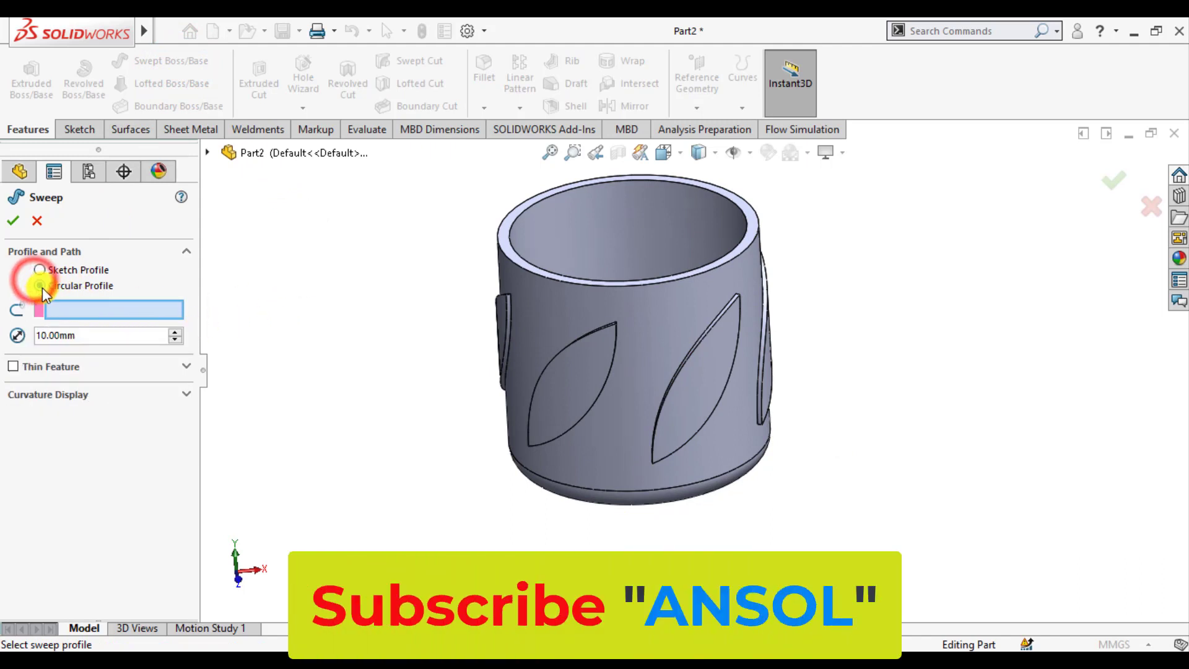
left_click(502, 250)
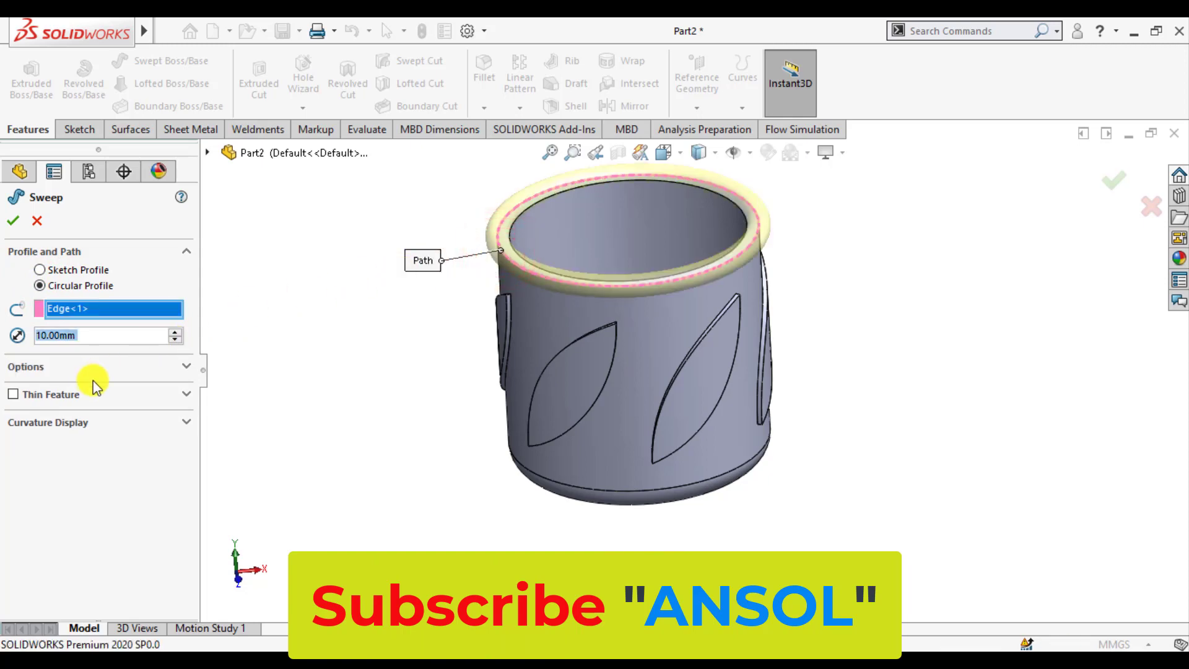
mouse_move(285, 308)
middle_mouse_down()
mouse_move(281, 340)
mouse_move(233, 419)
mouse_move(286, 328)
mouse_move(290, 280)
middle_mouse_up()
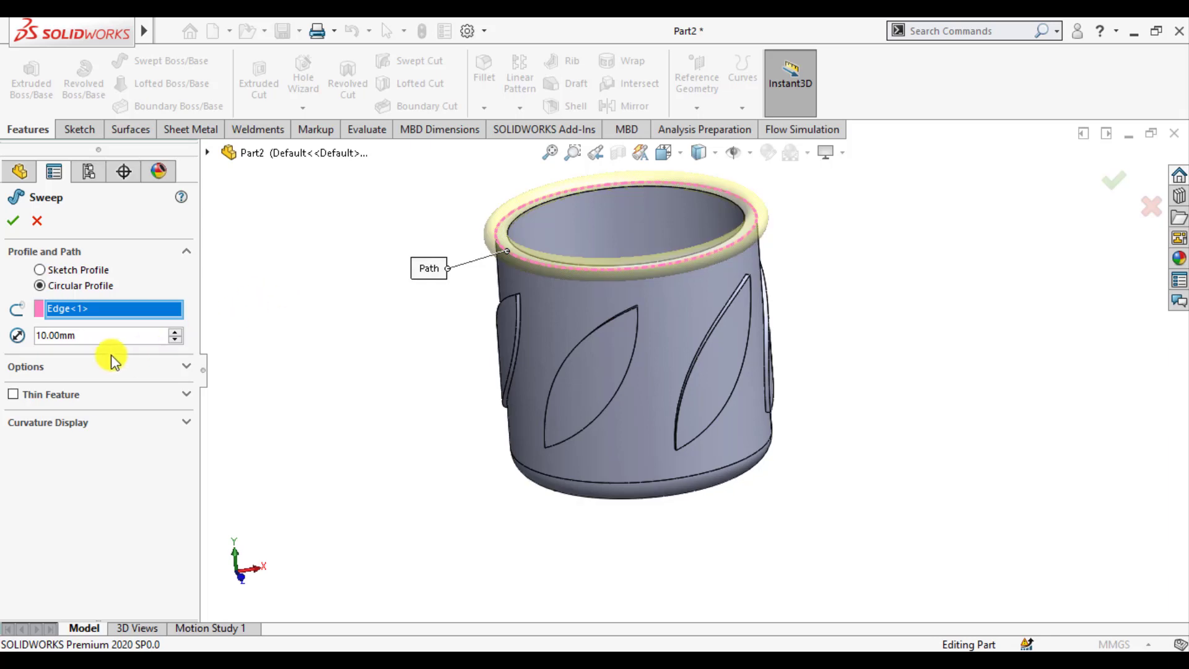
left_click(13, 222)
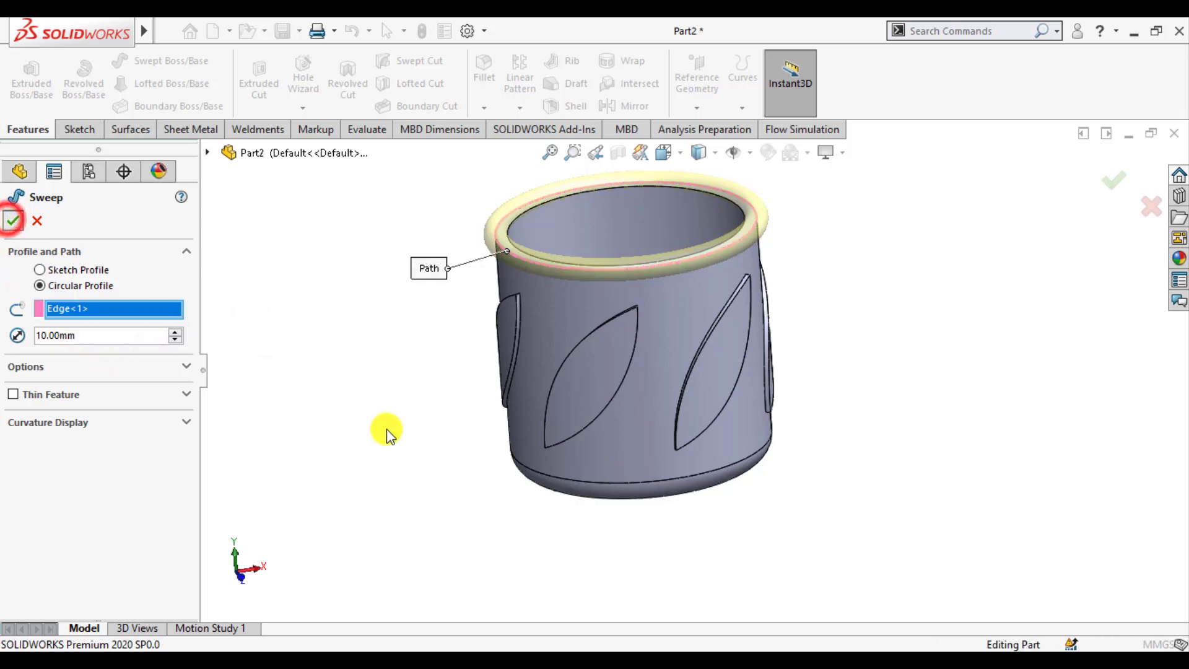
left_click(392, 429)
scroll(645, 342, "down", 3)
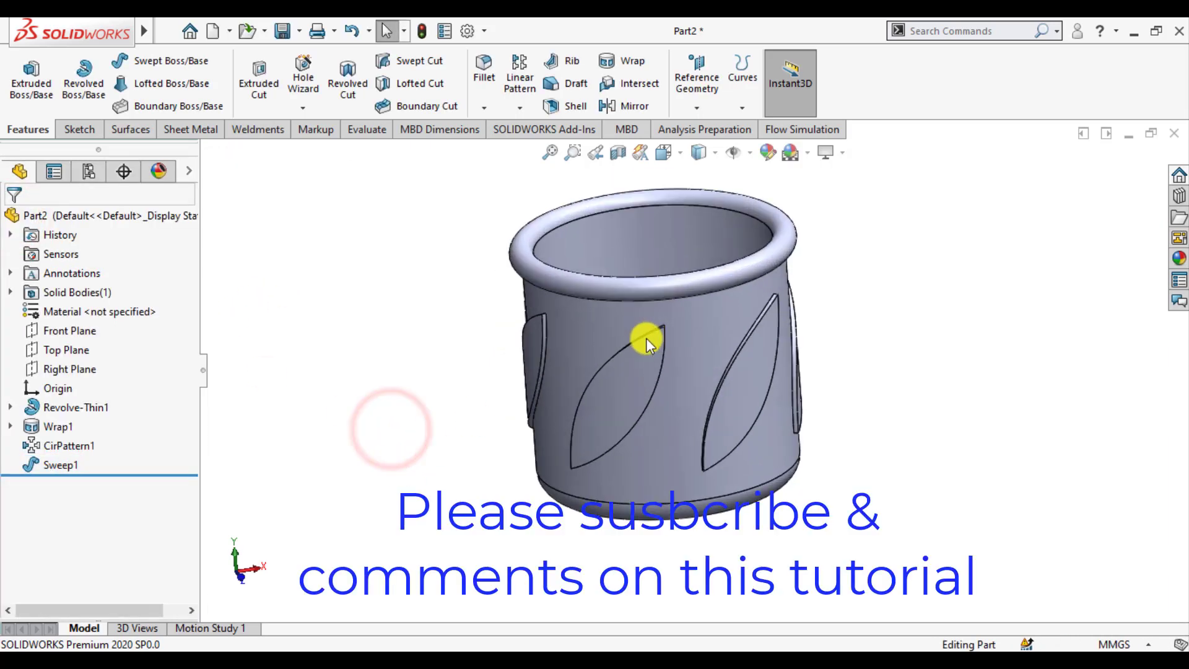
mouse_move(656, 247)
middle_mouse_down()
mouse_move(591, 232)
mouse_move(554, 242)
mouse_move(443, 303)
mouse_move(380, 373)
mouse_move(393, 390)
mouse_move(444, 387)
middle_mouse_up()
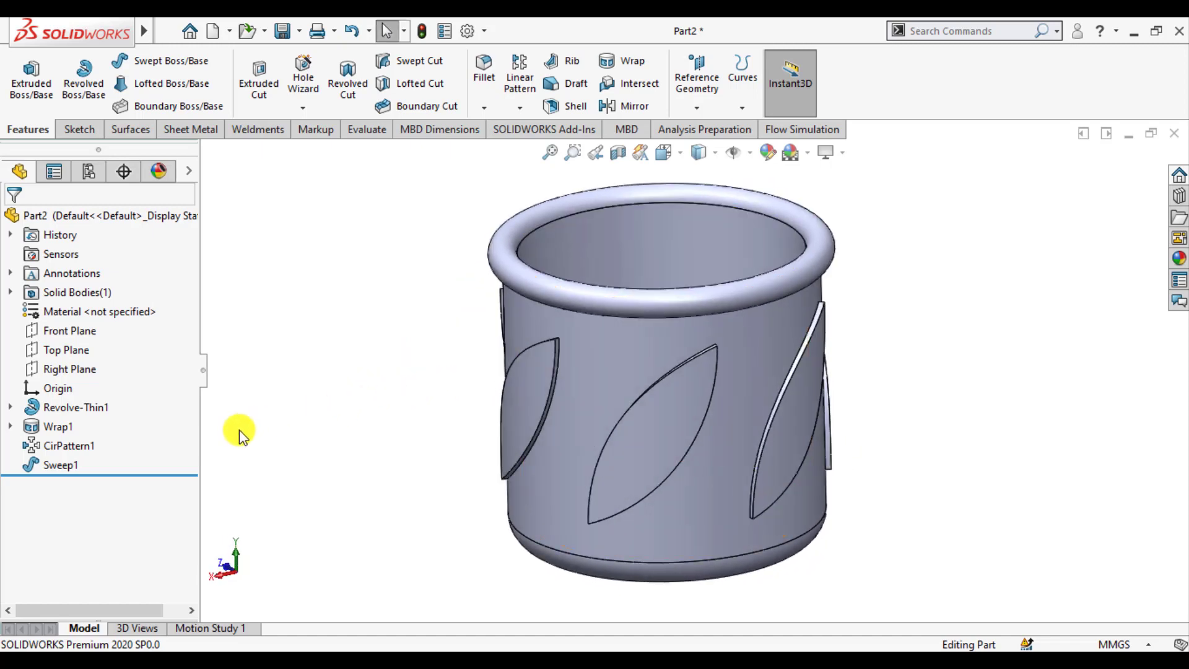